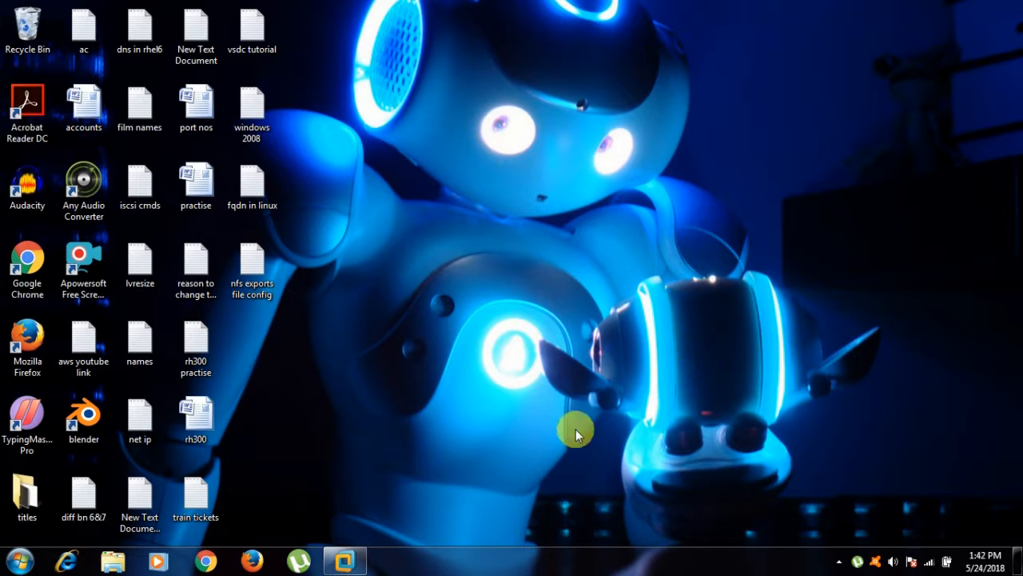
Start a Typical new virtual machine with the OS to be installed later.
left_click(338, 562)
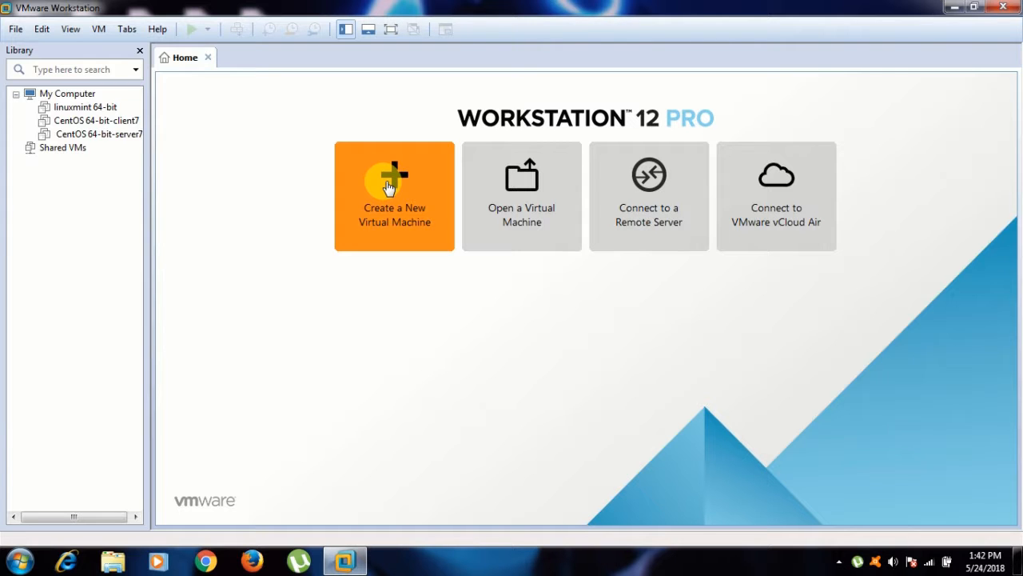
left_click(390, 185)
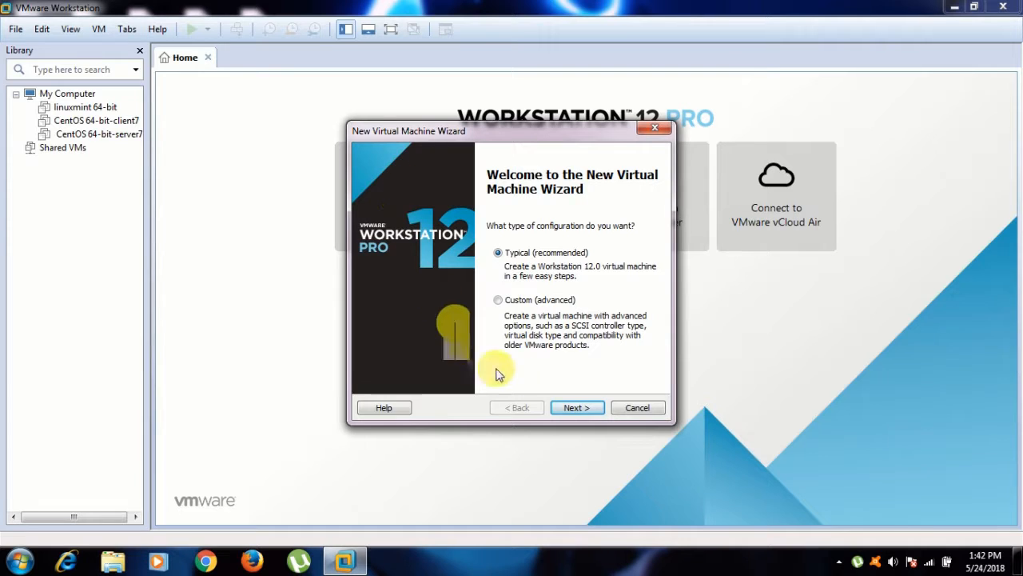
left_click(567, 408)
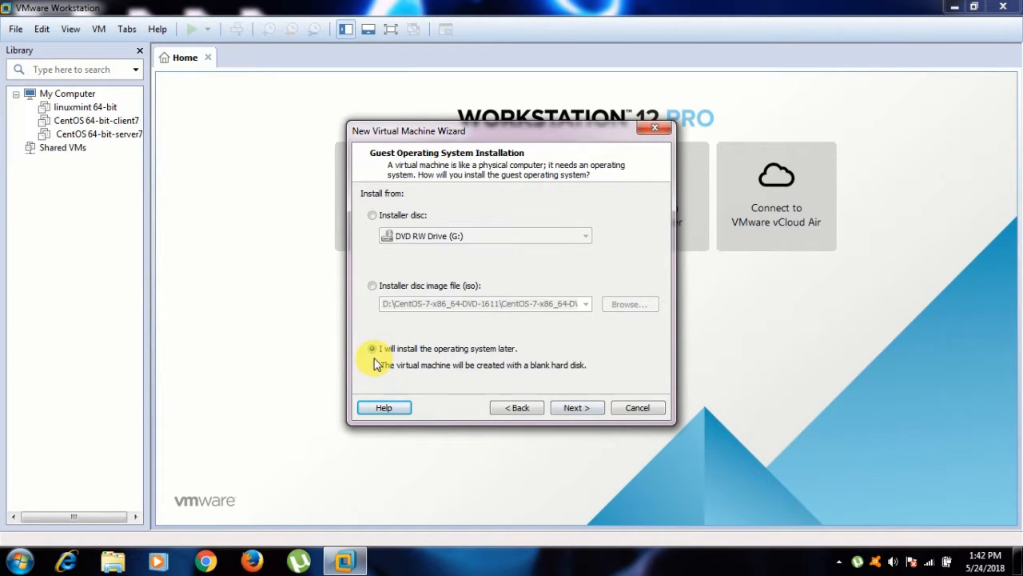
left_click(574, 409)
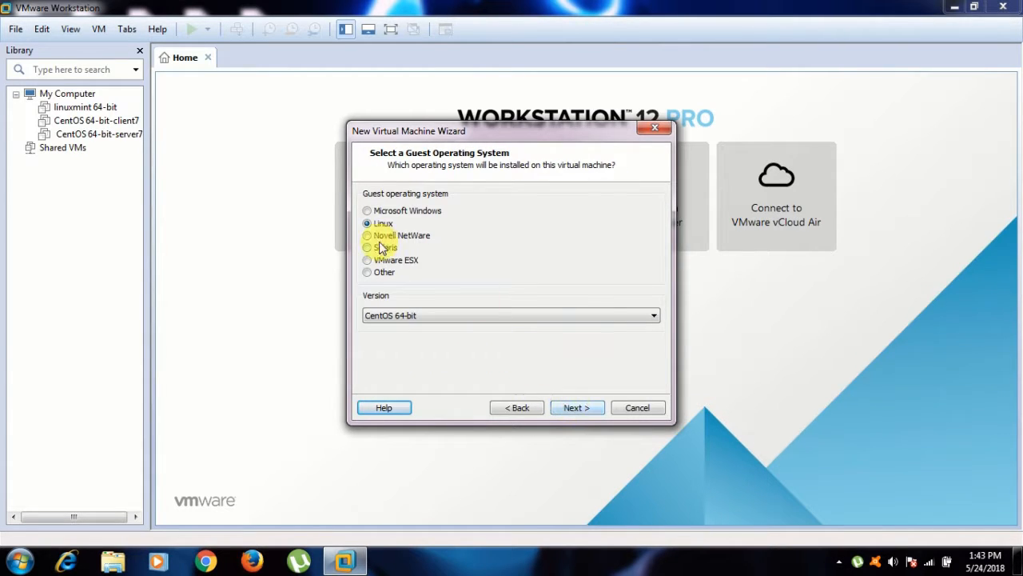
Set the Linux guest version to Other Linux 3.x kernel 64-bit.
left_click(493, 316)
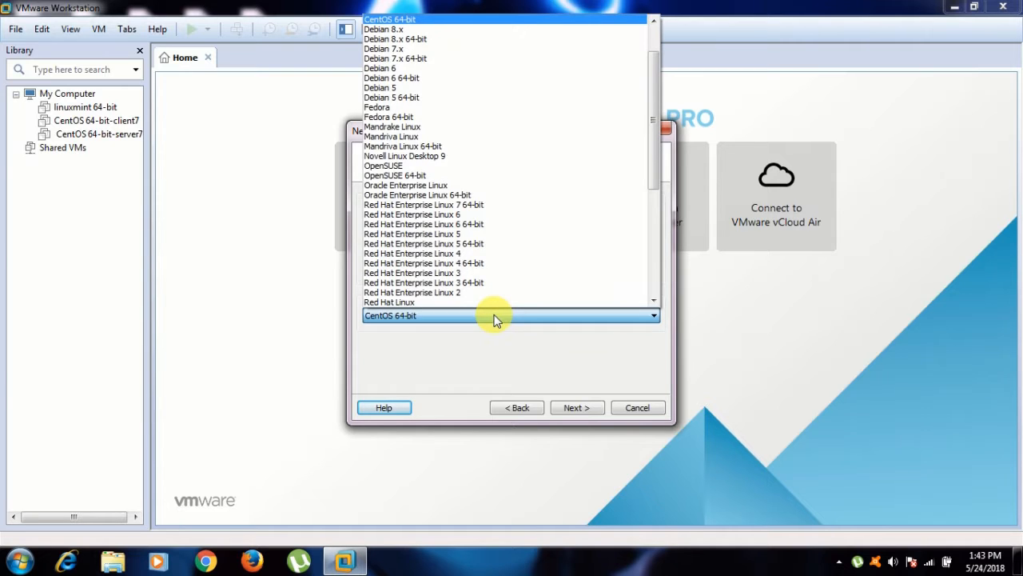
left_click_drag(654, 150, 648, 301)
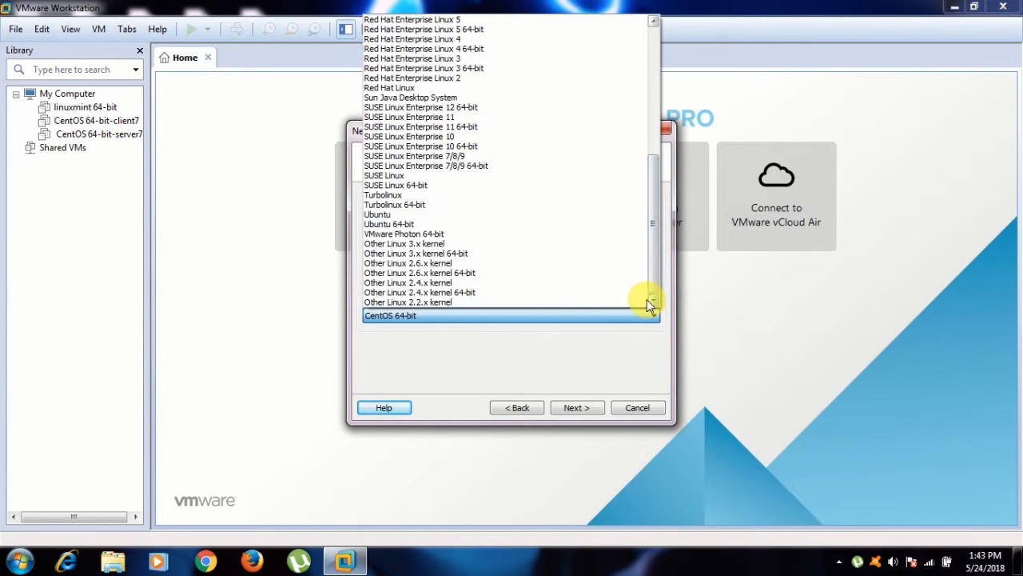
left_click(402, 254)
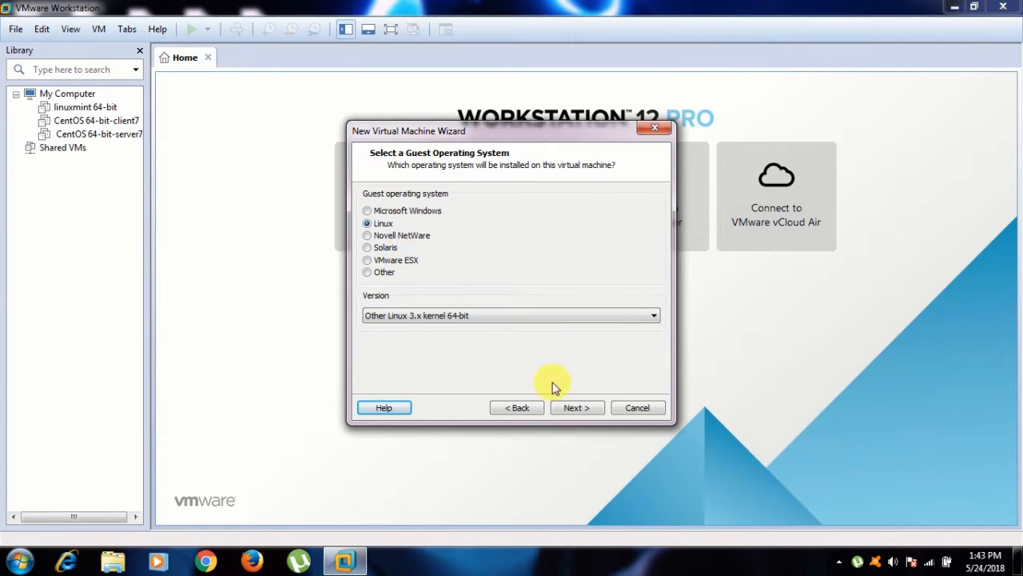
Rename the virtual machine to manjaro-64bit.
left_click(576, 408)
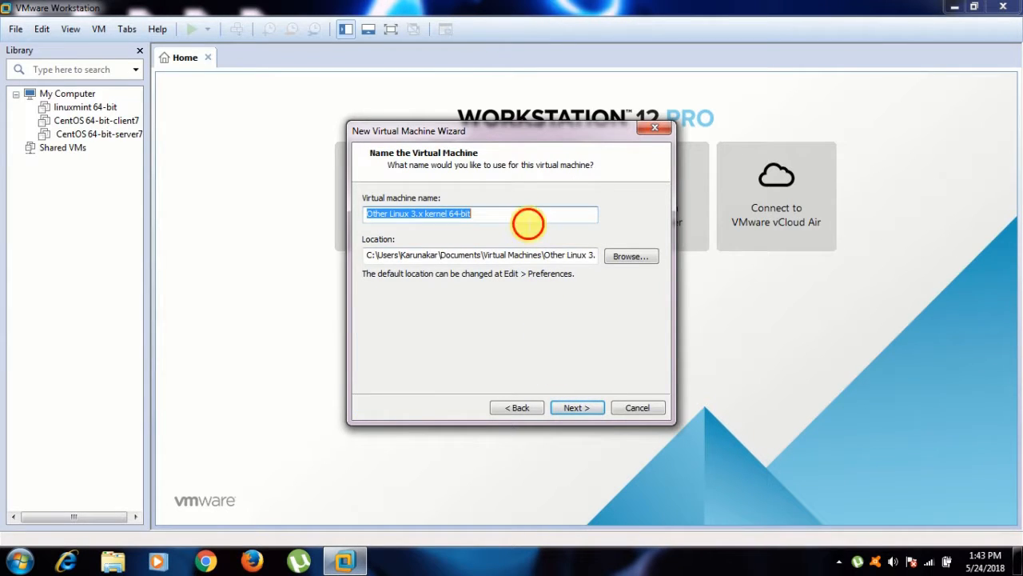
left_click(529, 218)
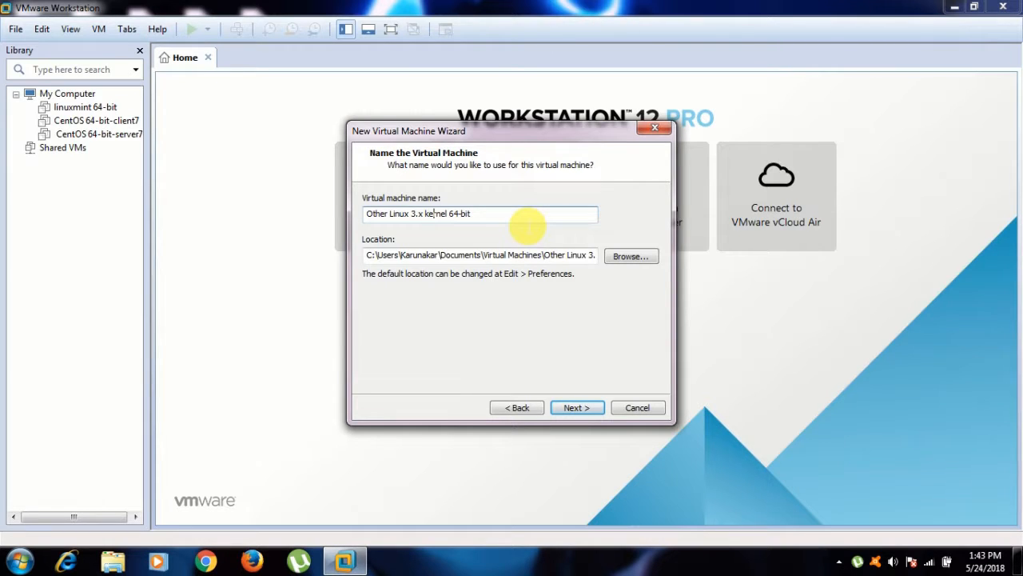
key("BackSpace")
key("BackSpace")
key("BackSpace")
key("BackSpace")
key("BackSpace")
key("BackSpace")
key("BackSpace")
key("BackSpace")
key("BackSpace")
key("BackSpace")
key("BackSpace")
key("BackSpace")
key("BackSpace")
key("BackSpace")
key("BackSpace")
key("BackSpace")
key("BackSpace")
key("BackSpace")
key("BackSpace")
key("BackSpace")
type("man")
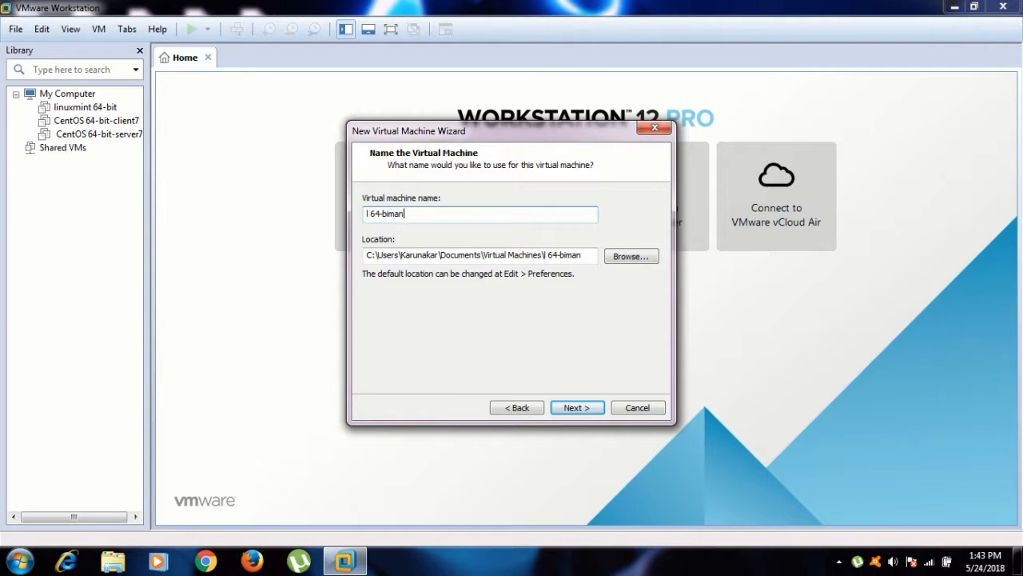
type("jaro")
key("BackSpace")
key("BackSpace")
key("BackSpace")
key("BackSpace")
key("BackSpace")
key("BackSpace")
key("BackSpace")
key("BackSpace")
key("BackSpace")
key("BackSpace")
key("BackSpace")
key("BackSpace")
key("BackSpace")
key("BackSpace")
type("manjaro-64bit")
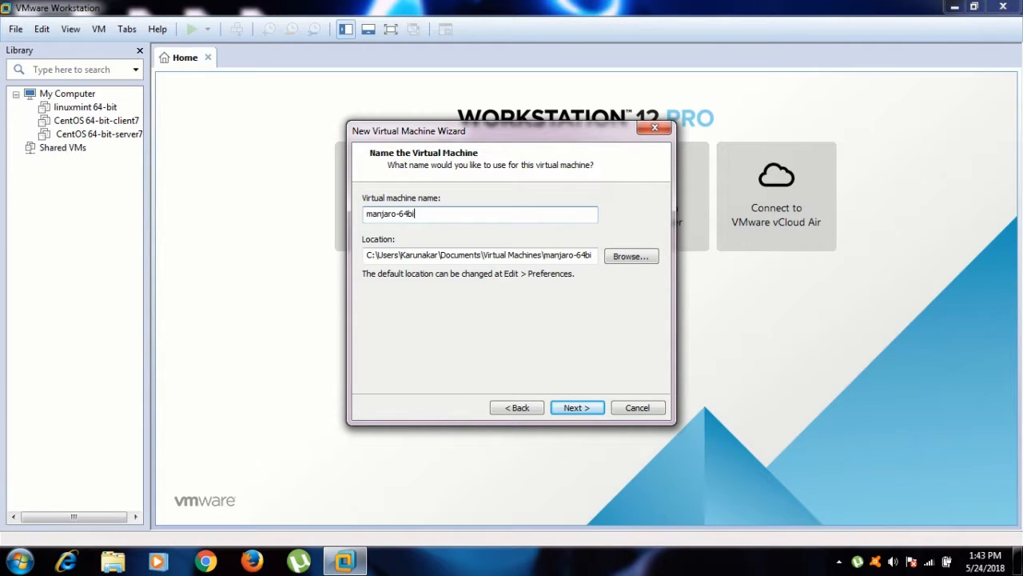
Store the VM in a new 'manjaro' folder on the E: drive.
left_click(628, 260)
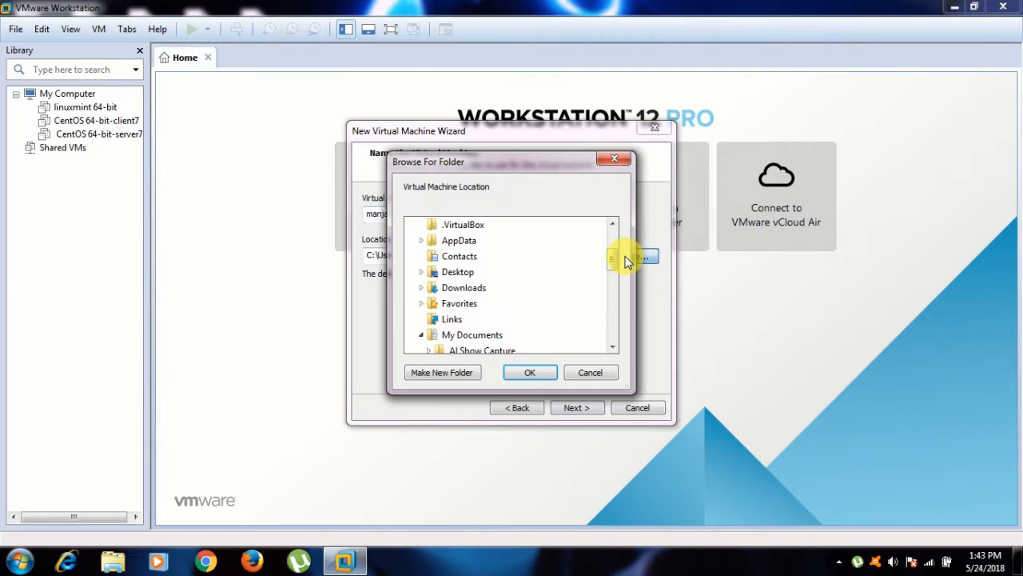
left_click_drag(613, 261, 612, 331)
left_click(440, 304)
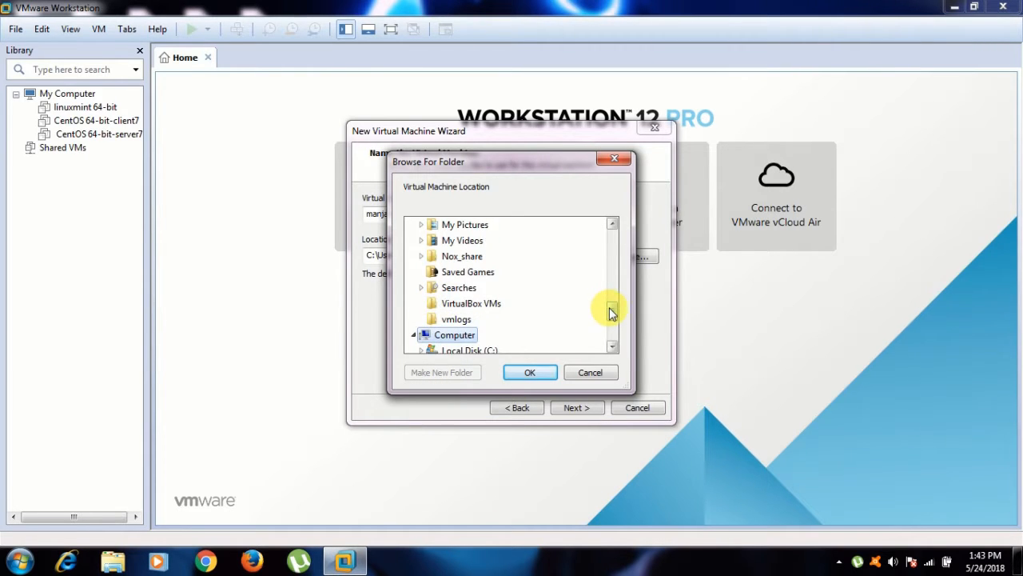
left_click_drag(610, 313, 611, 332)
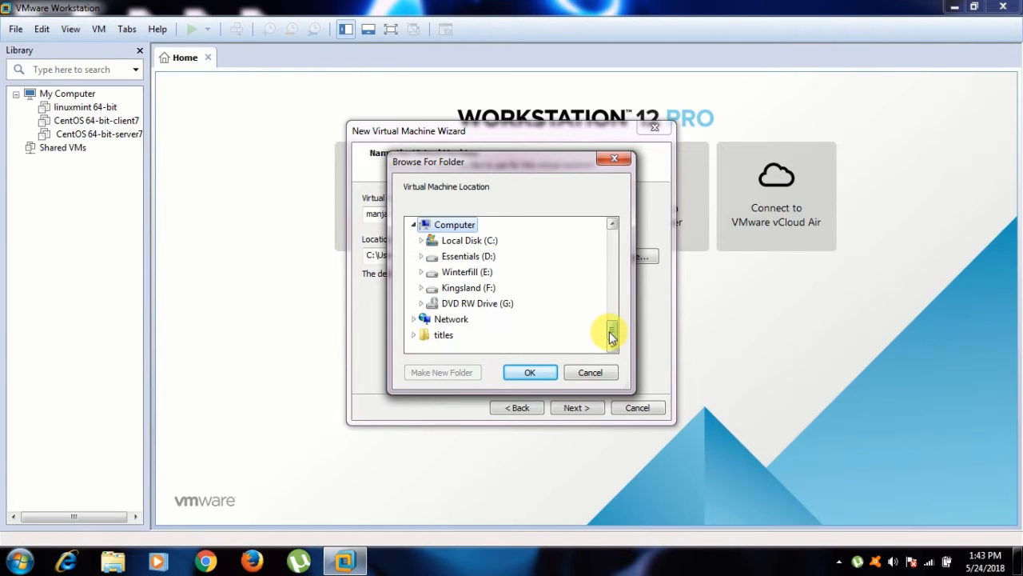
left_click(452, 273)
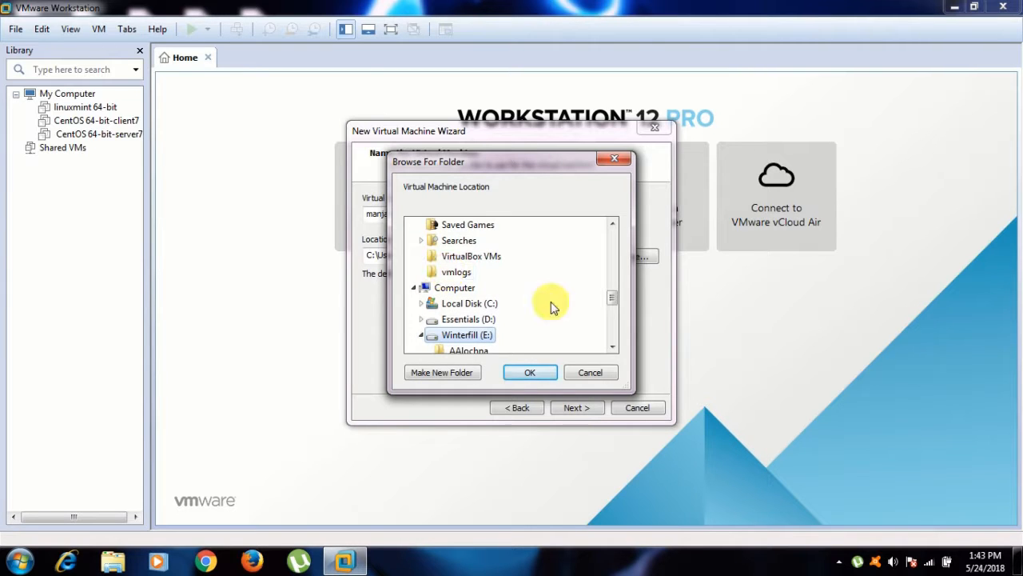
left_click(454, 374)
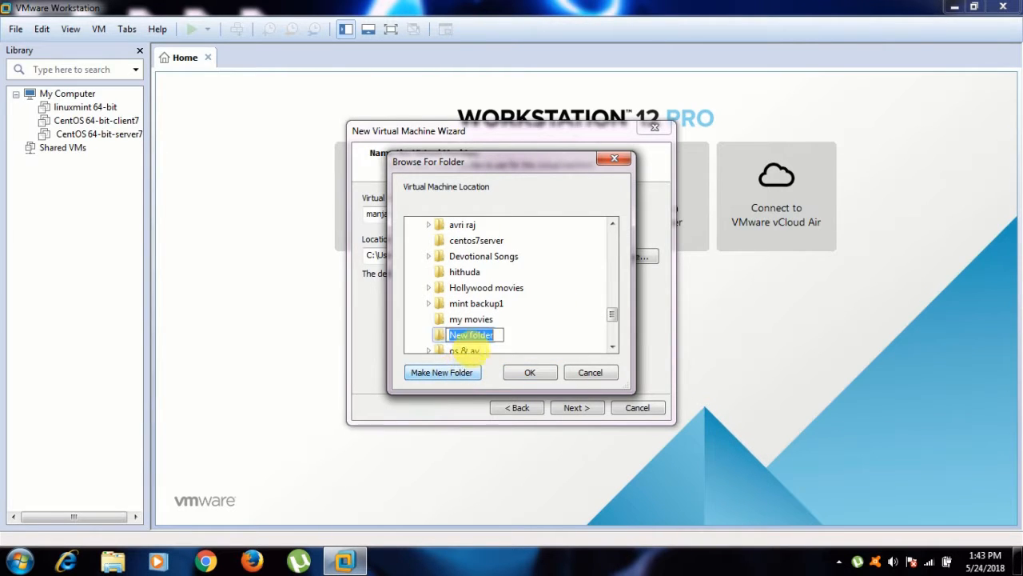
type("ma")
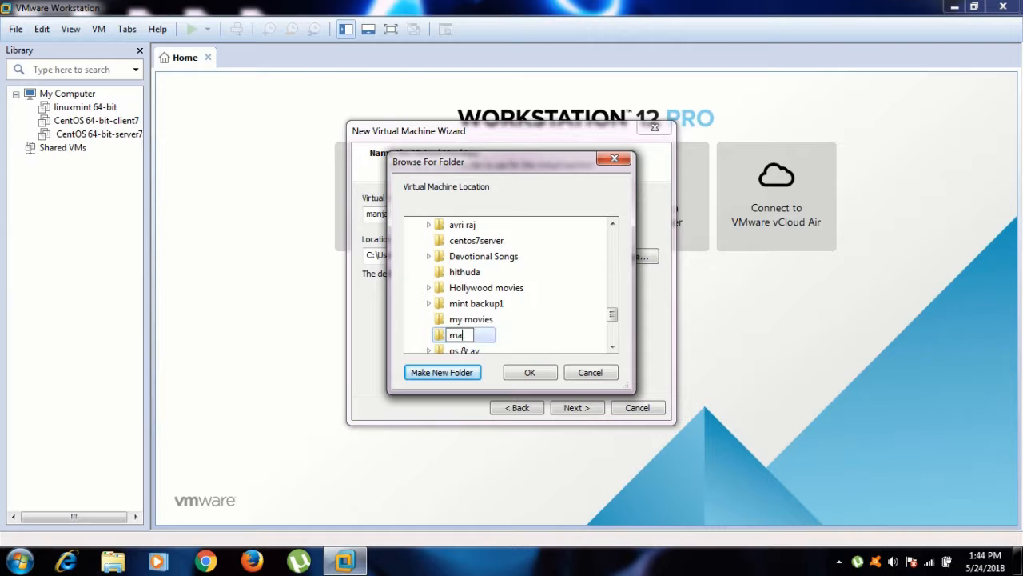
type("njaro")
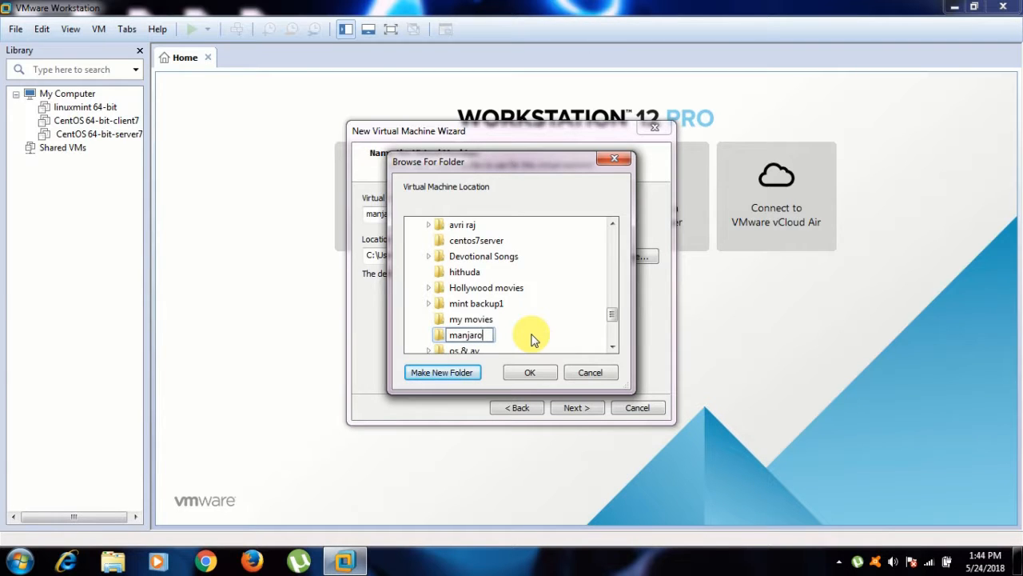
left_click(429, 335)
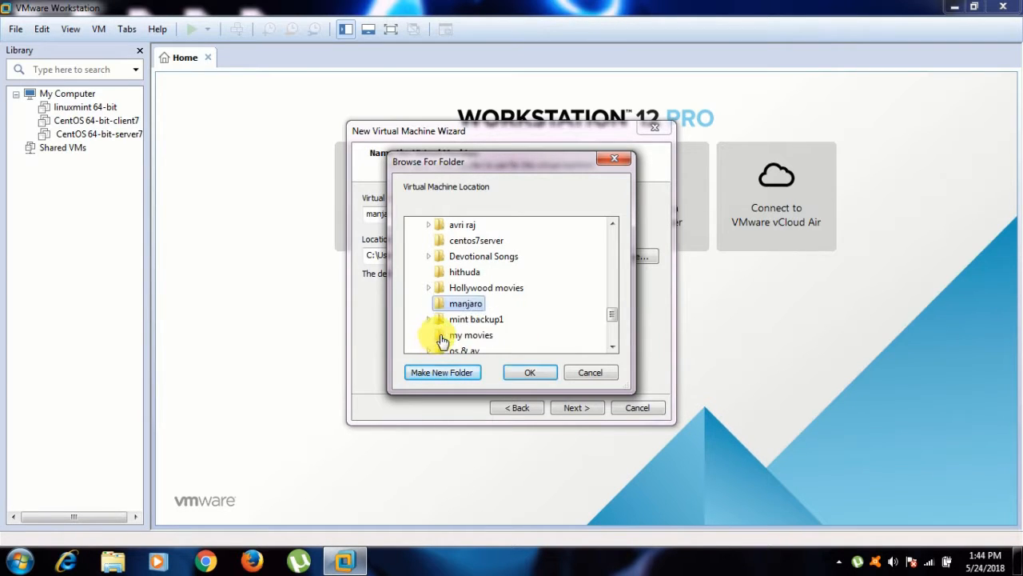
left_click(529, 374)
Give the VM a 15 GB disk stored as a single file, then open hardware settings.
left_click(572, 410)
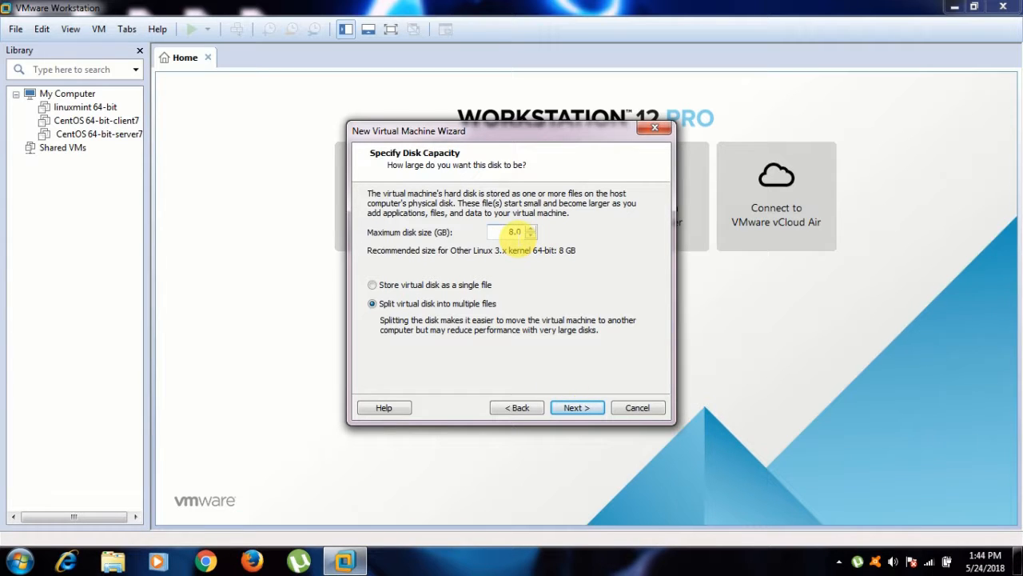
key("BackSpace")
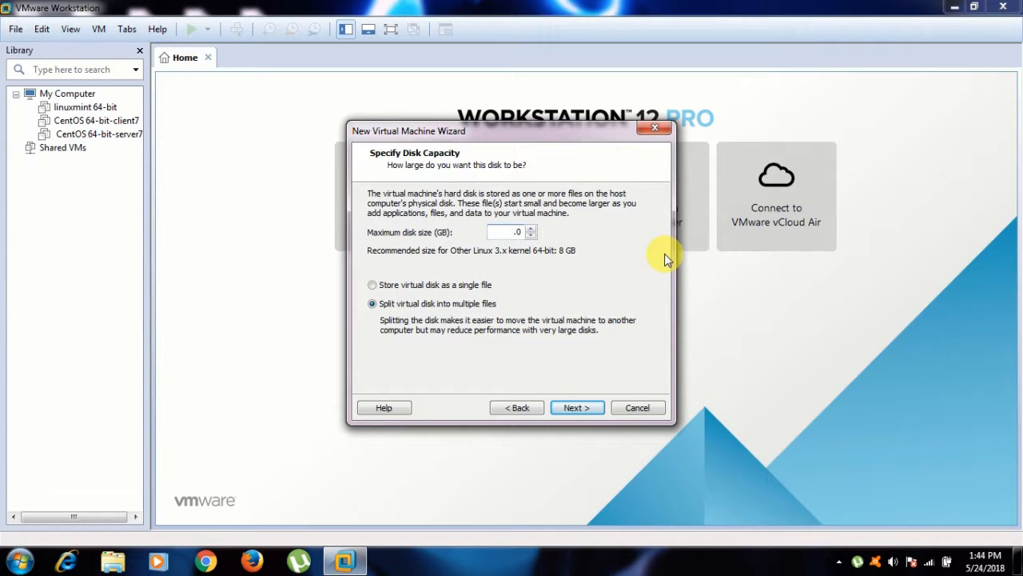
type("40")
key("BackSpace")
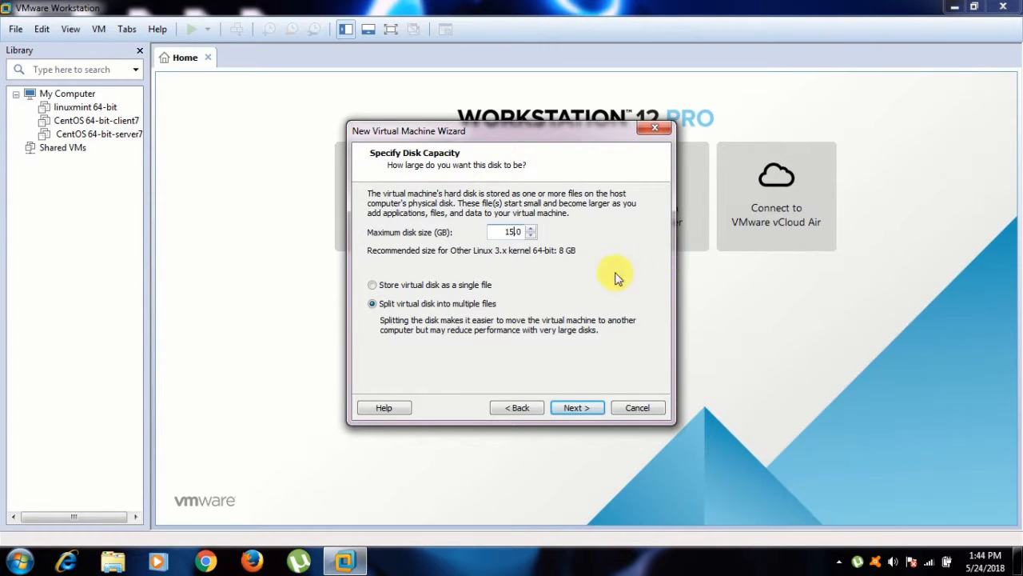
left_click(373, 286)
left_click(571, 409)
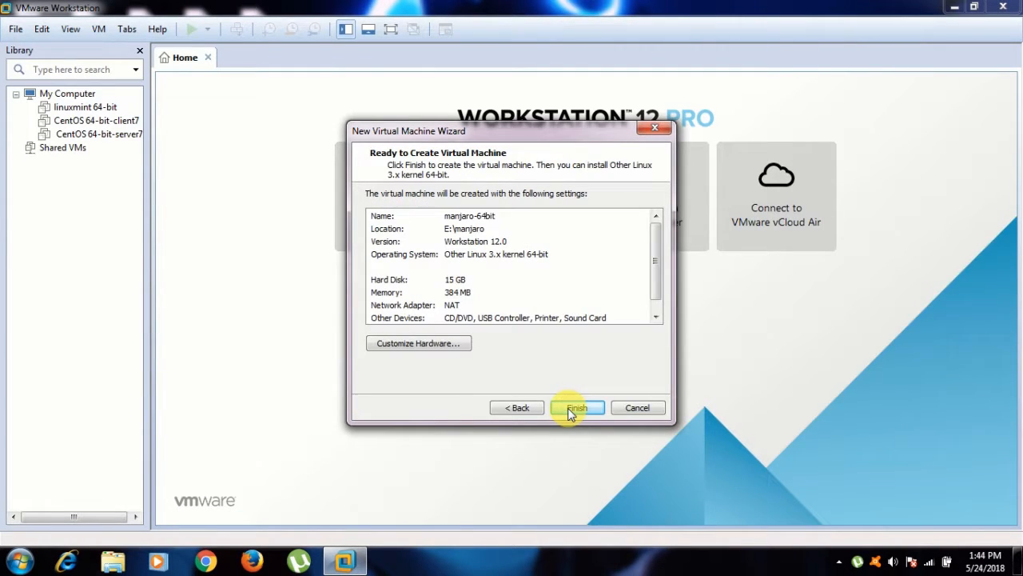
left_click(448, 348)
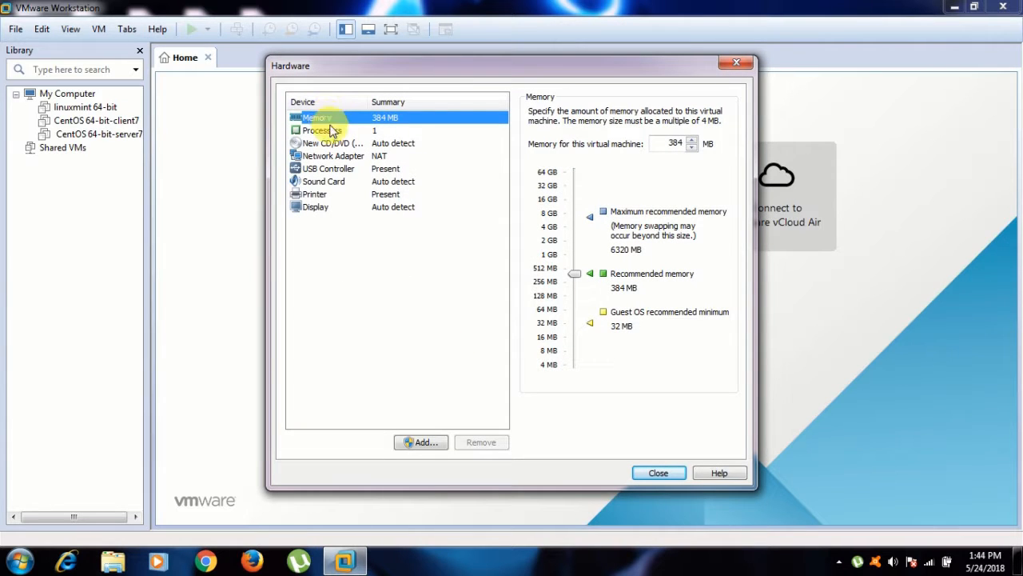
Raise memory to 2 GB and set two processors with two cores each.
left_click_drag(578, 275, 573, 245)
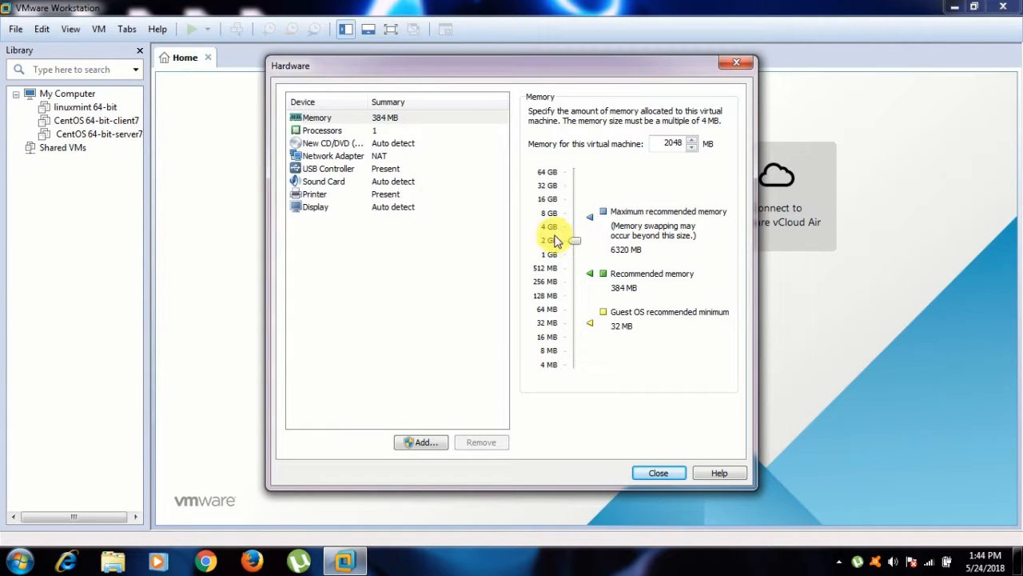
left_click(322, 130)
left_click(694, 117)
left_click(666, 132)
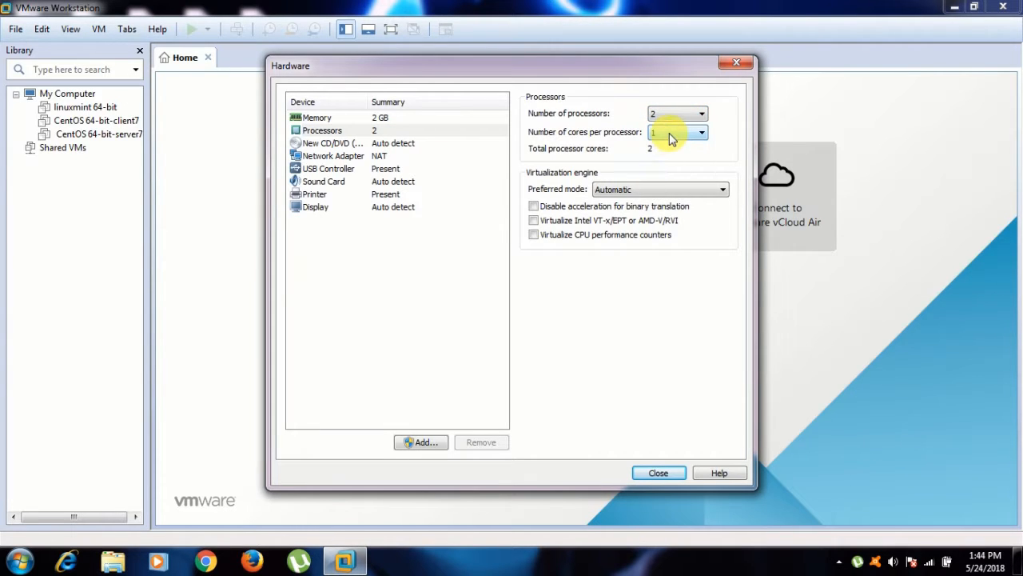
left_click(672, 138)
left_click(664, 158)
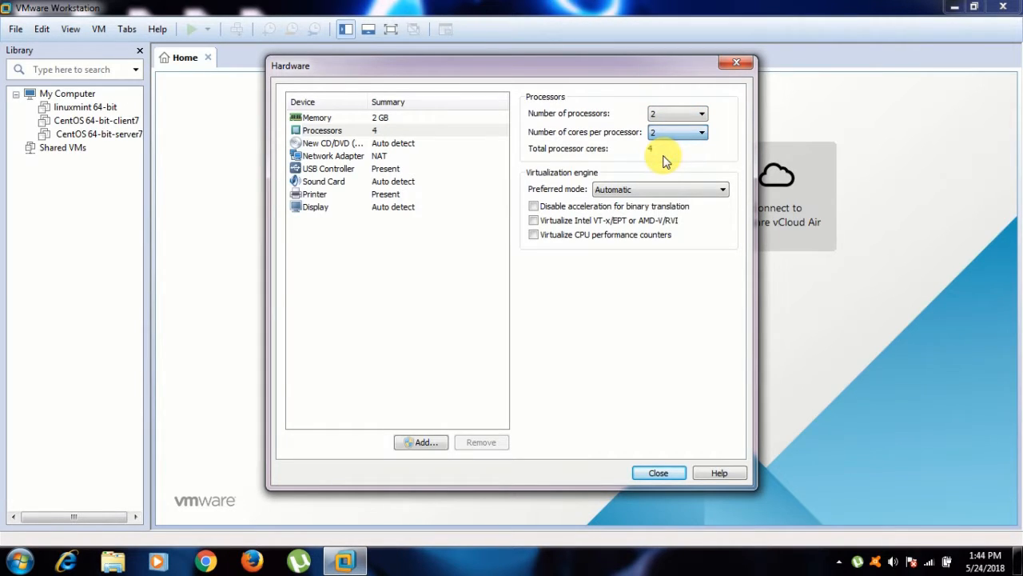
Attach the manjaro-kde-17.1.10-stable-x86_64 ISO from E: to the CD/DVD drive.
left_click(344, 143)
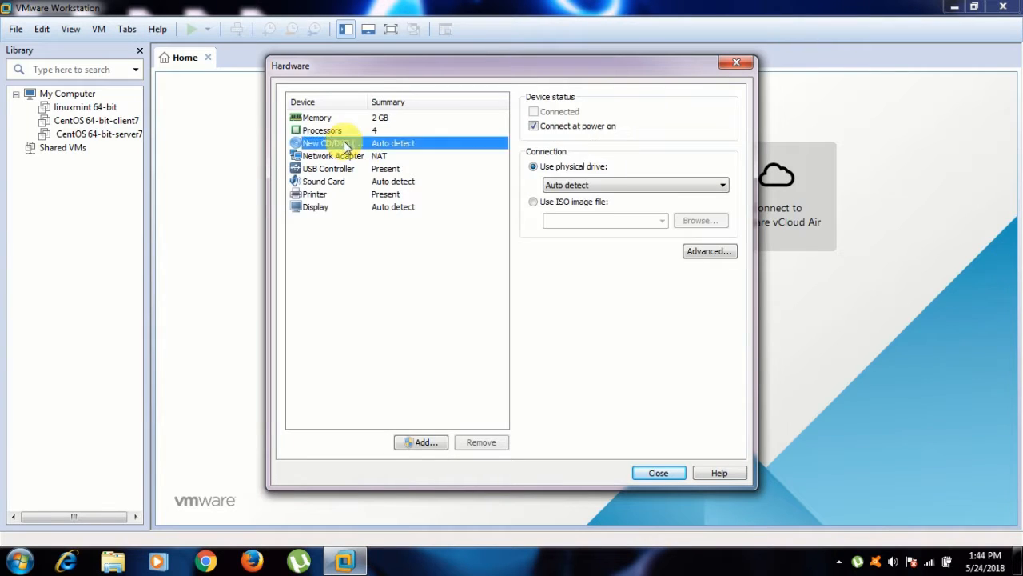
left_click(533, 202)
left_click(698, 221)
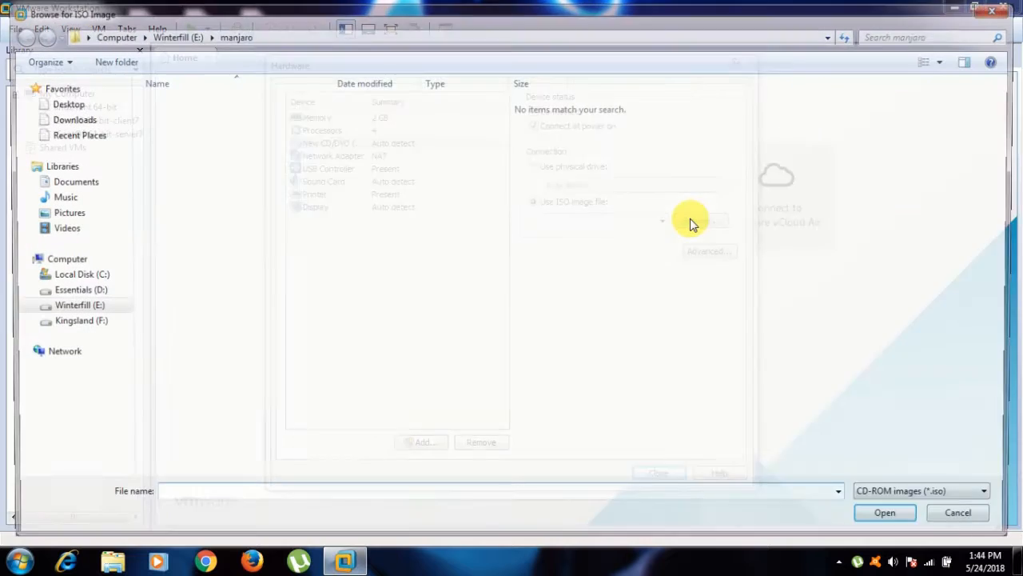
left_click(76, 309)
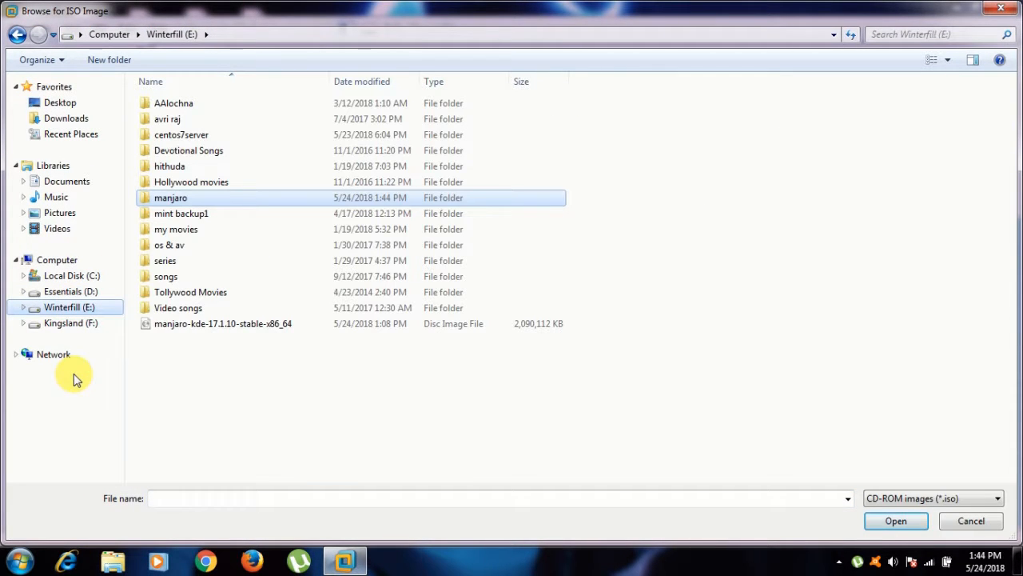
left_click(170, 328)
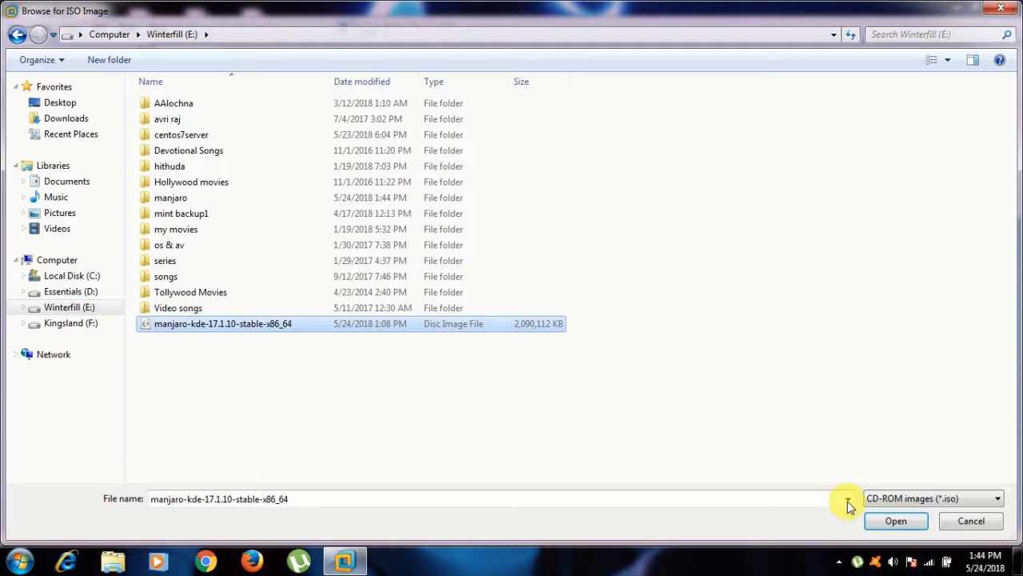
left_click(896, 522)
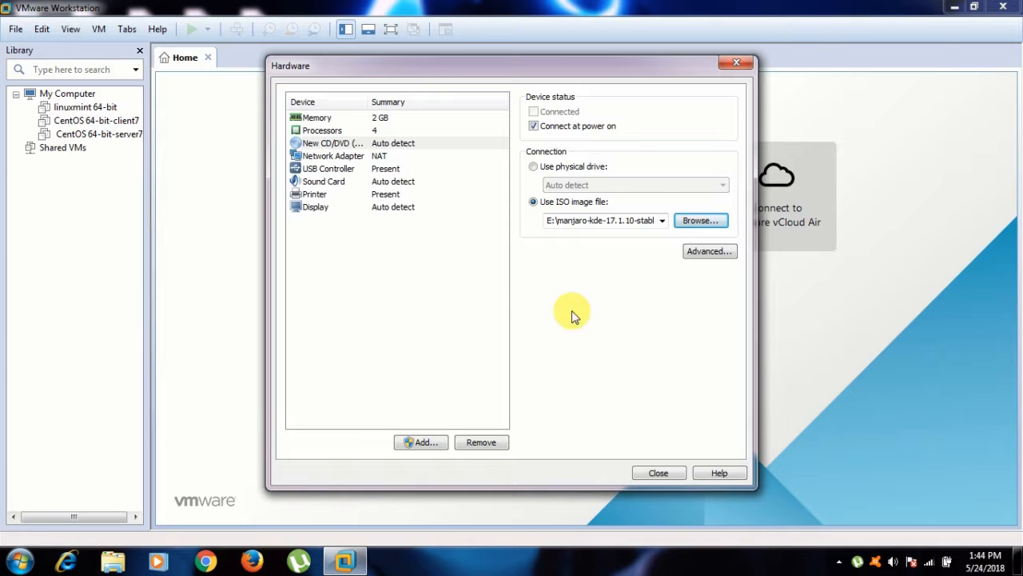
Enable Accelerate 3D graphics for the display and finish creating manjaro-64bit.
left_click(341, 159)
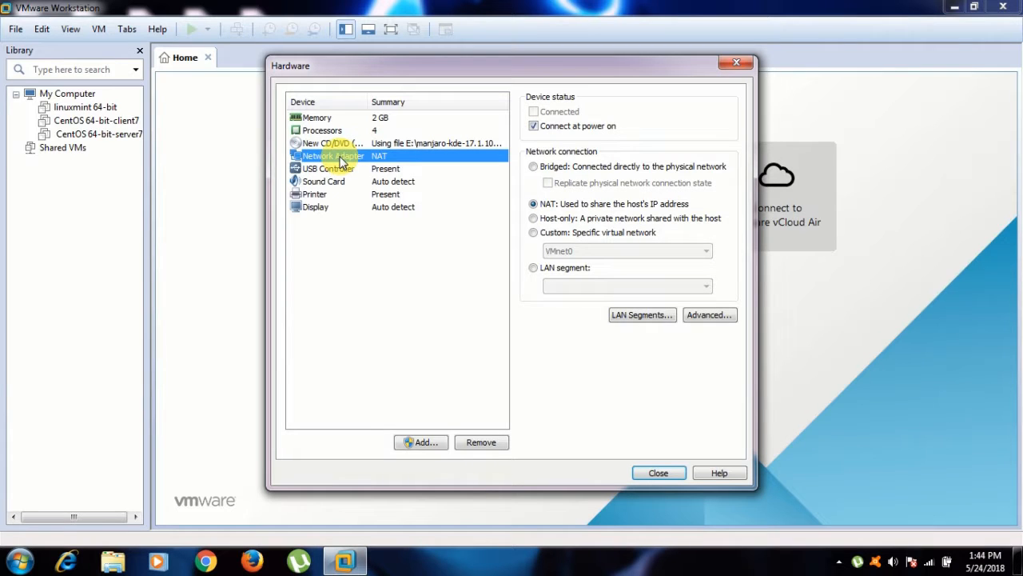
left_click(323, 211)
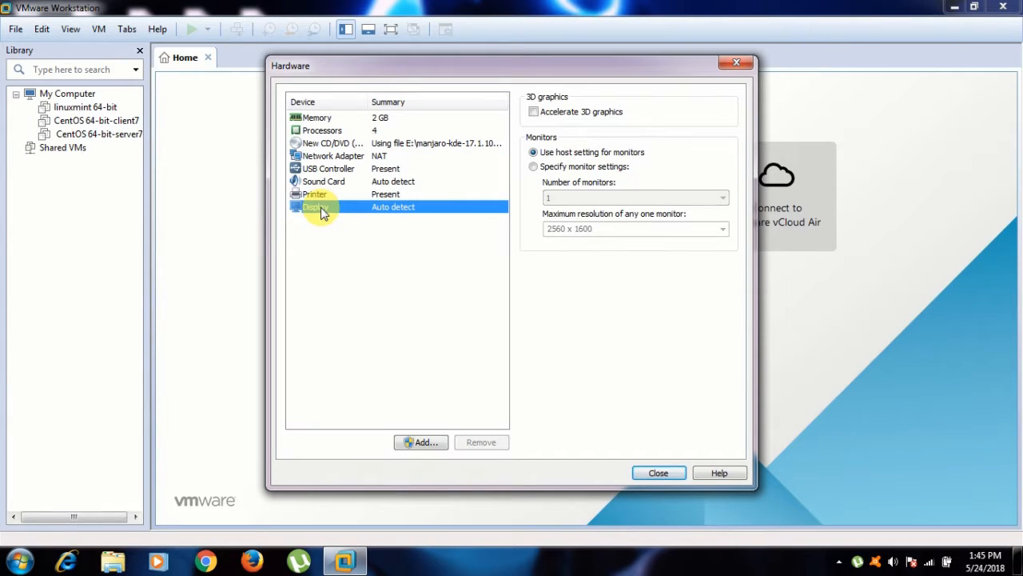
left_click(534, 112)
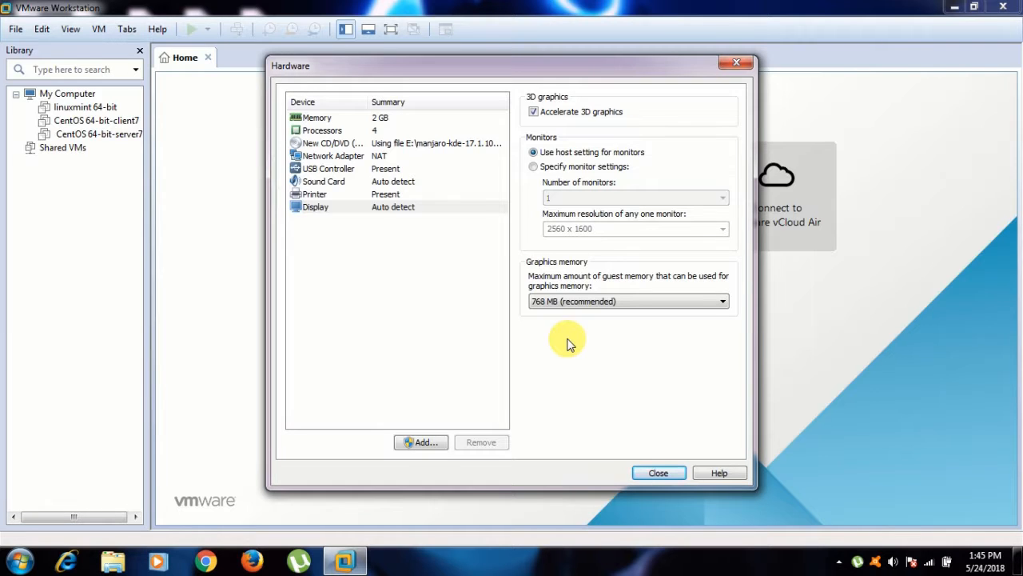
left_click(658, 473)
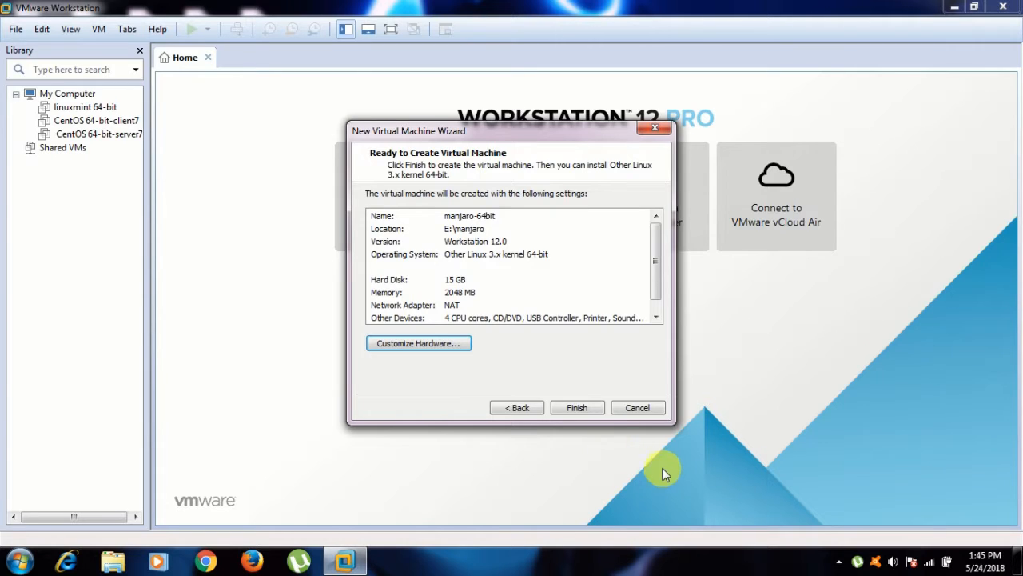
left_click(578, 410)
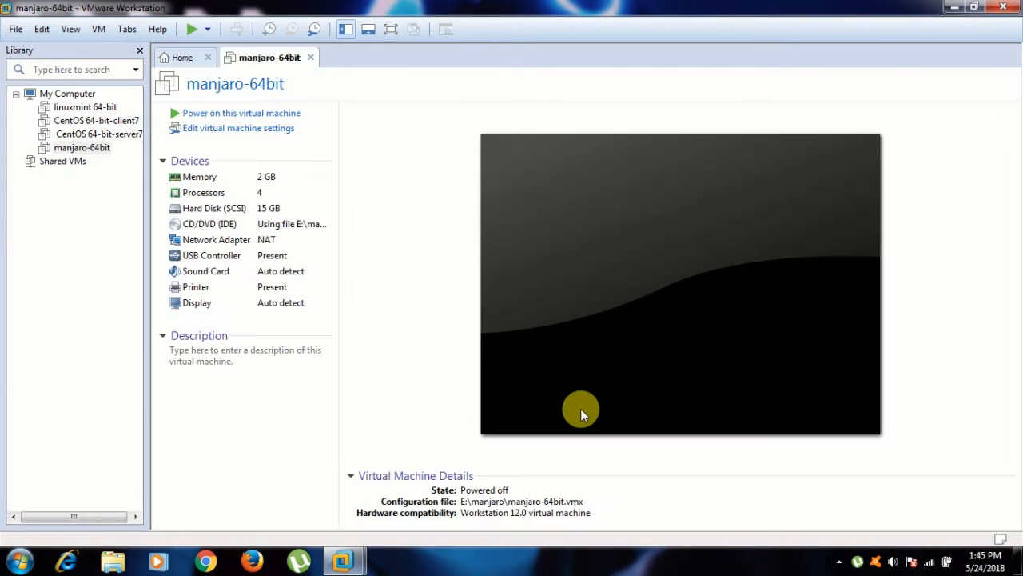
Power on manjaro-64bit and hide the guest-install notice bar.
left_click(245, 118)
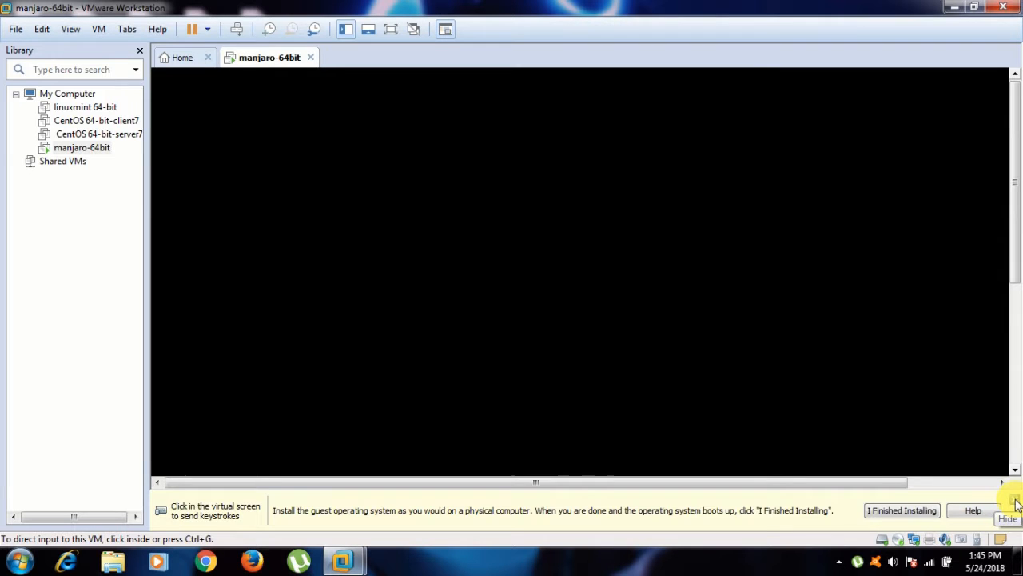
left_click(1015, 502)
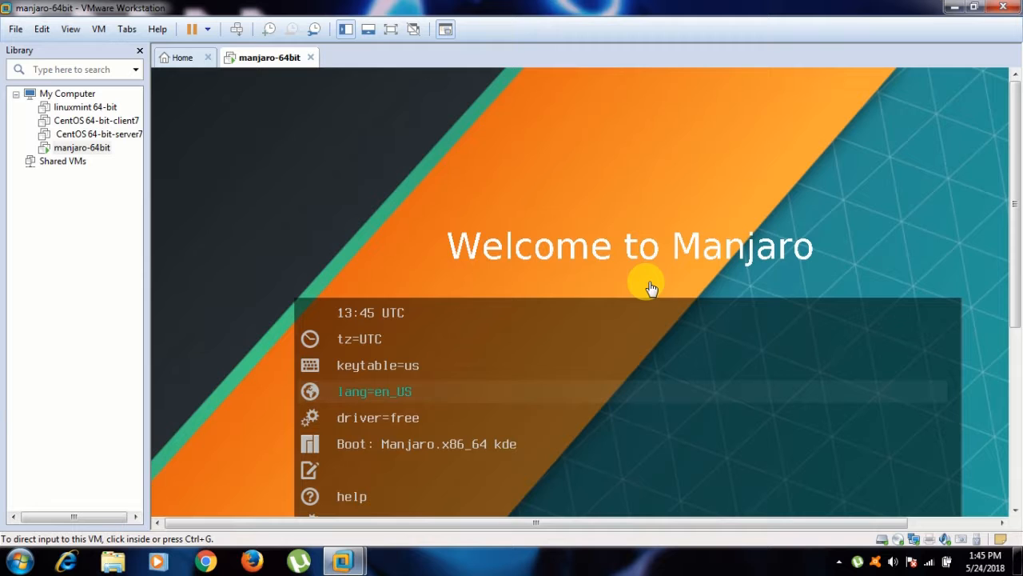
Keep lang=en_US, select Boot: Manjaro.x86_64 kde, and switch the VM to full screen.
left_click_drag(1015, 165, 1009, 277)
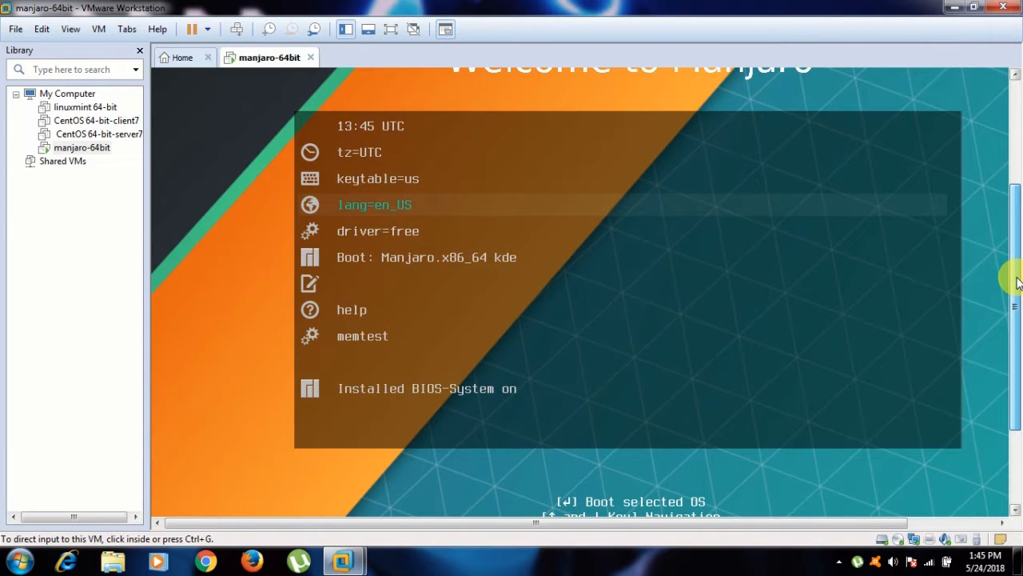
left_click(393, 209)
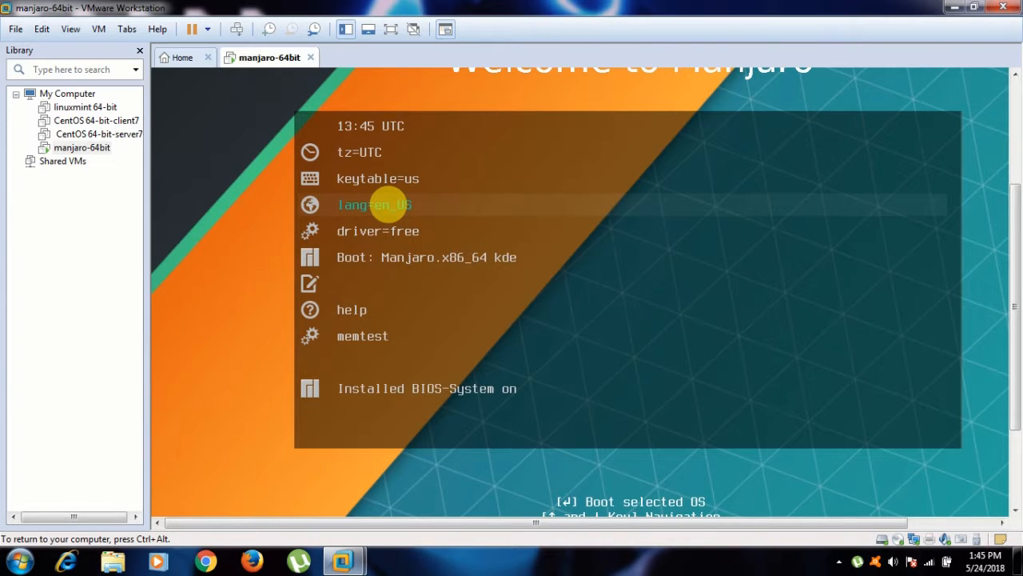
key("Down")
key("Up")
key("Return")
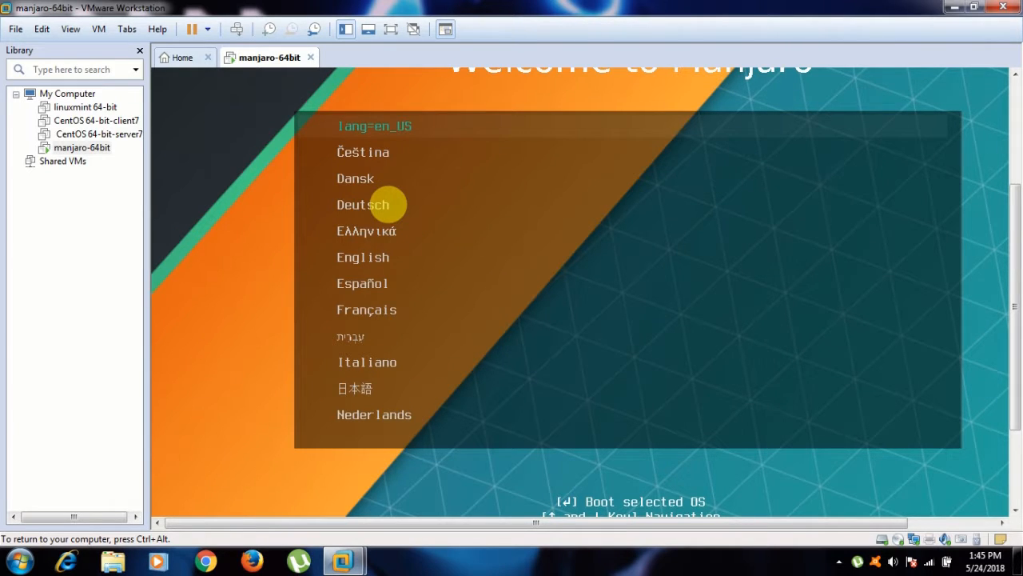
key("Return")
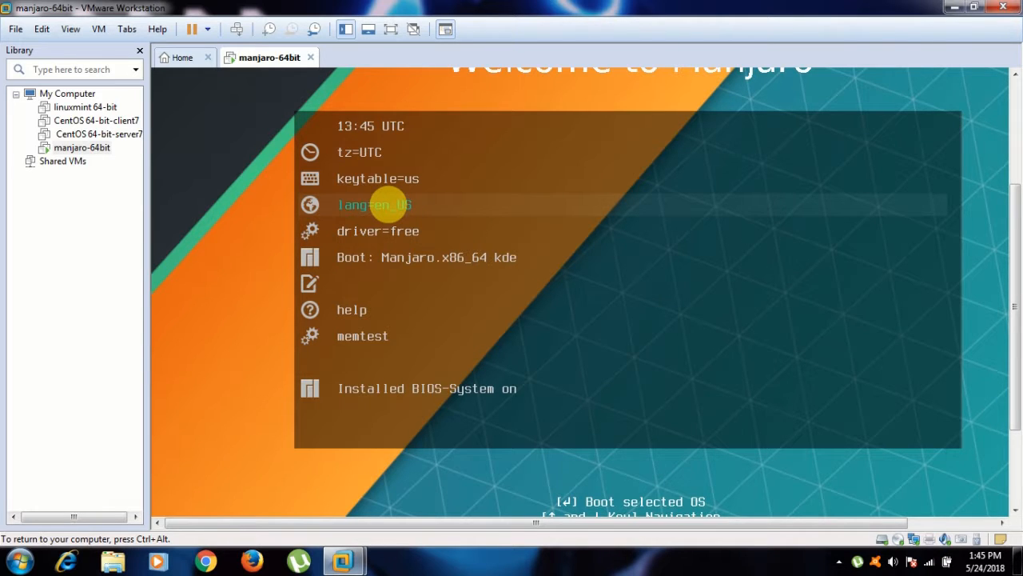
key("Down")
key("Down")
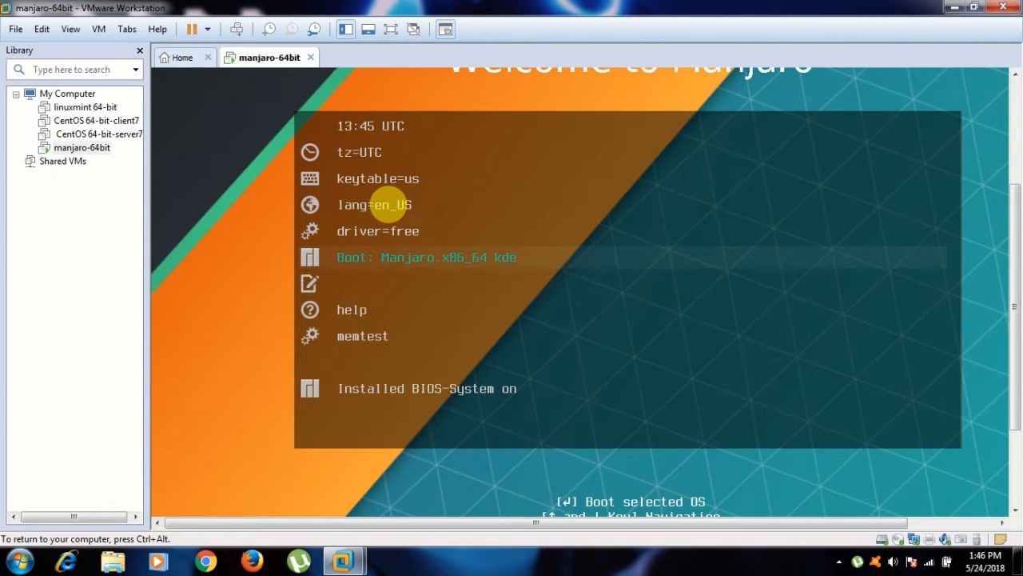
key("ctrl+alt+Return")
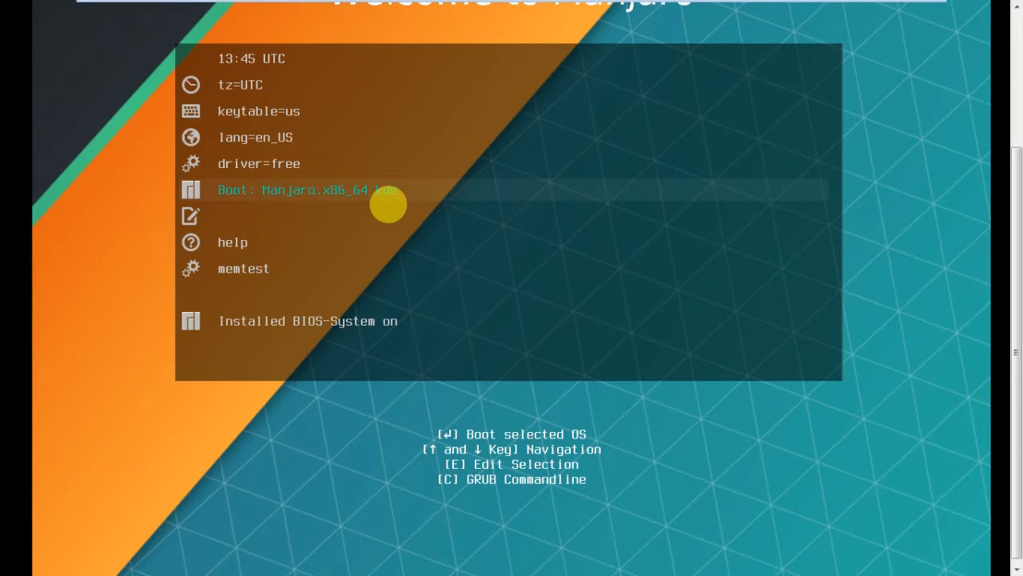
Boot the Manjaro KDE live entry, then minimize the full-screen VM.
key("Return")
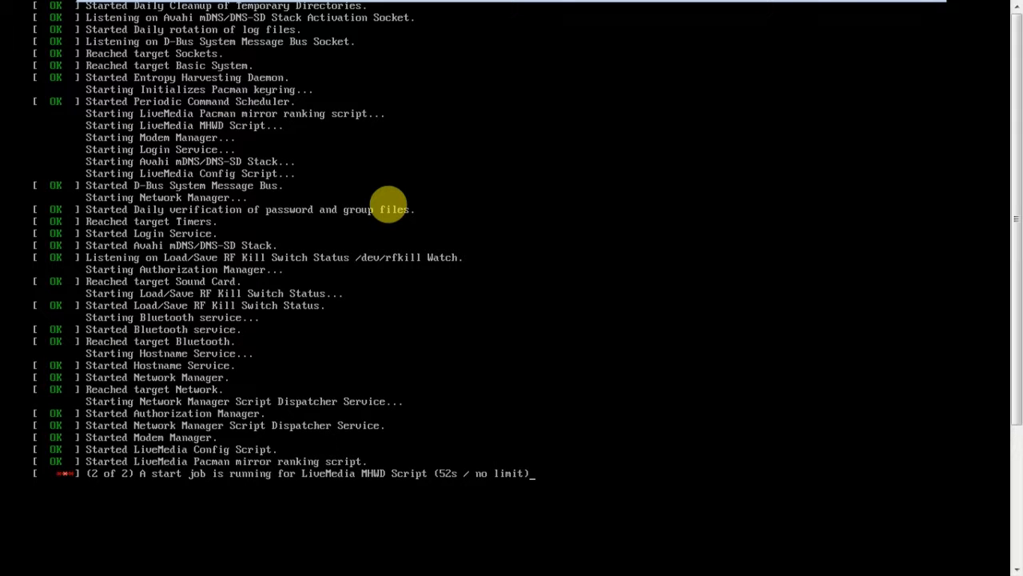
mouse_move(456, 3)
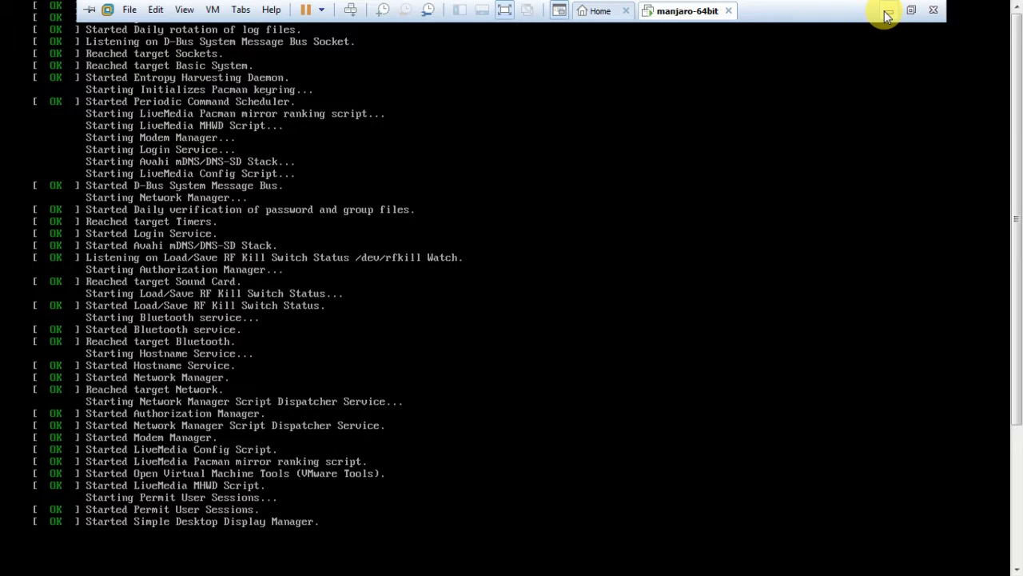
left_click(886, 14)
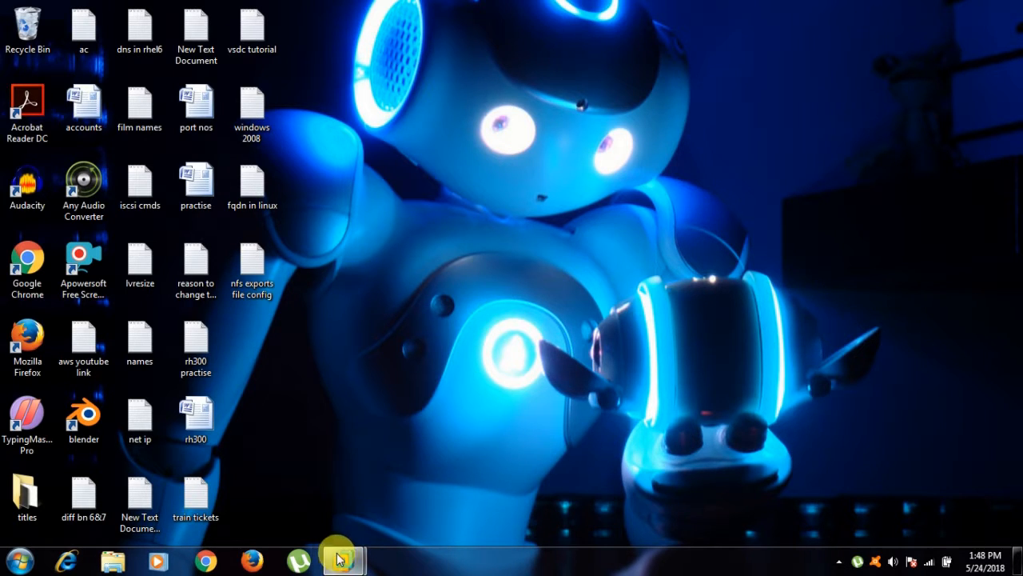
Restore the manjaro-64bit window, launch the installer from Manjaro Hello, and minimize Manjaro Hello.
mouse_move(342, 559)
left_click(428, 477)
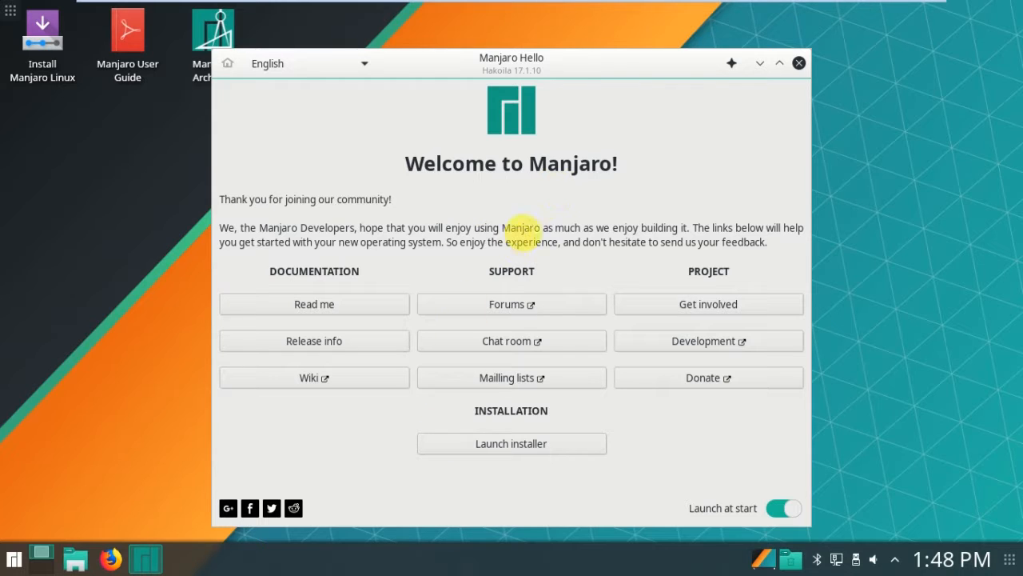
left_click(453, 443)
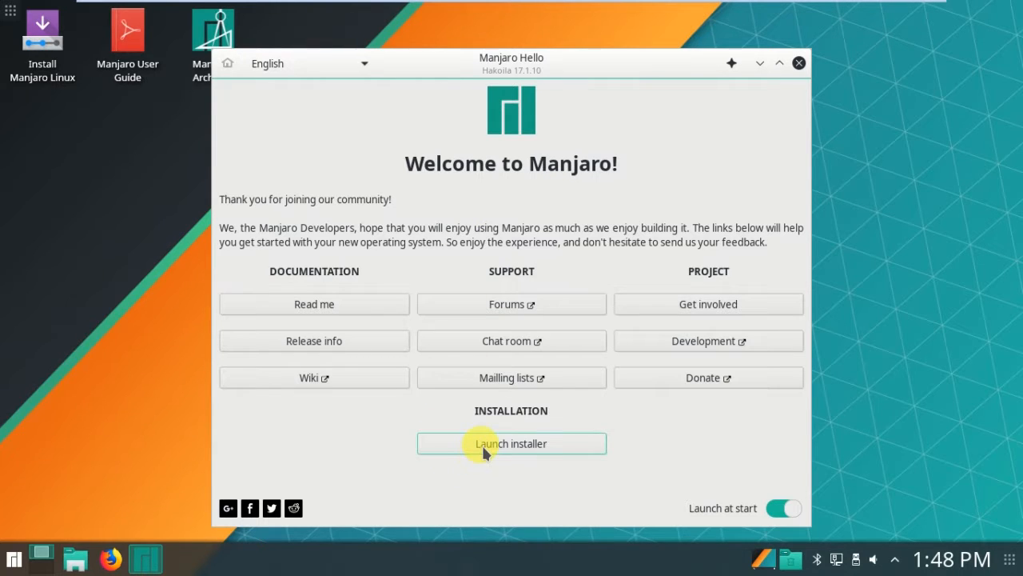
left_click(482, 445)
left_click(515, 445)
left_click(550, 445)
left_click(549, 445)
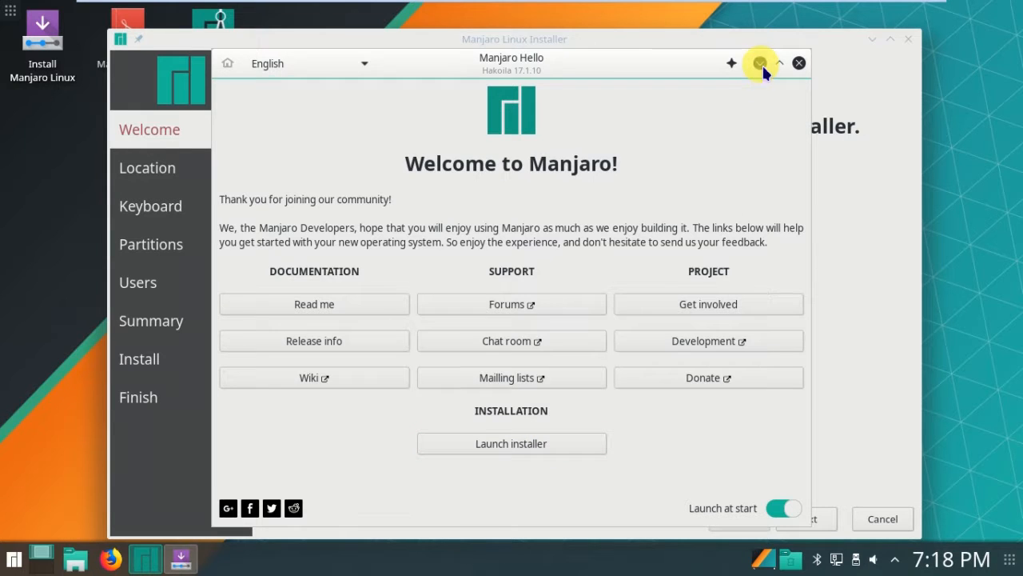
left_click(761, 66)
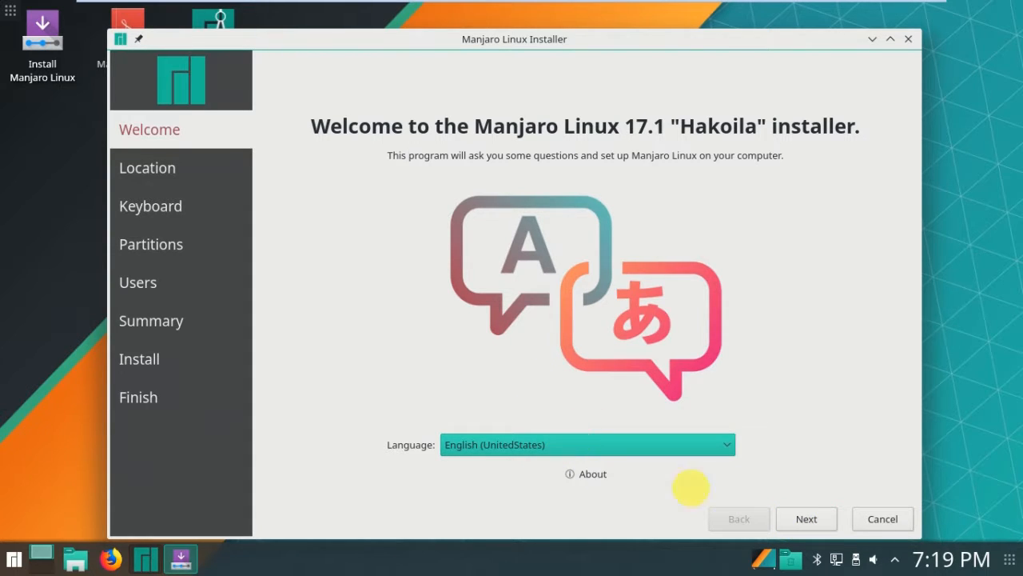
Accept the Asia/Kolkata location and pick the English (US) Default keyboard layout.
left_click(802, 522)
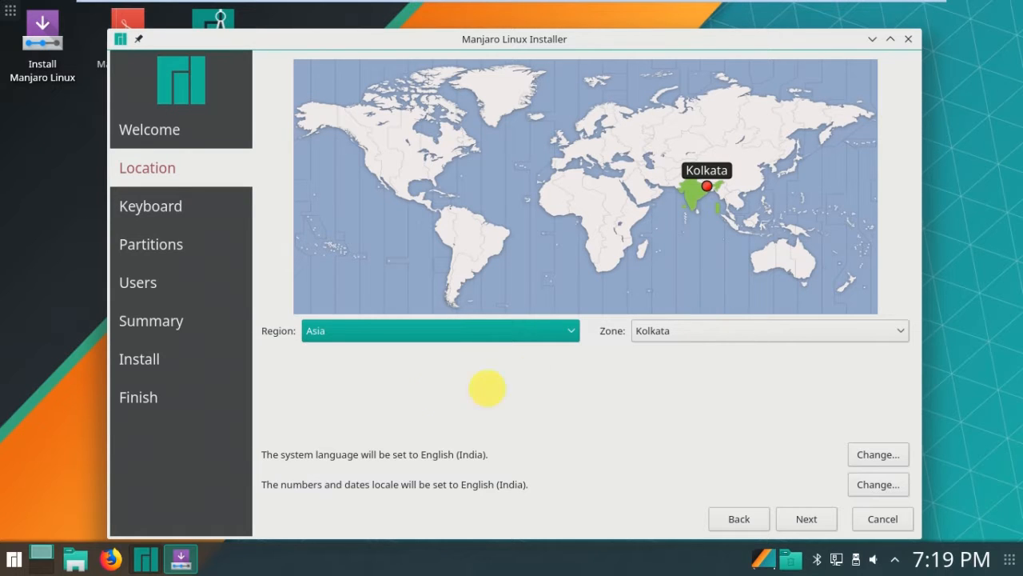
left_click(815, 521)
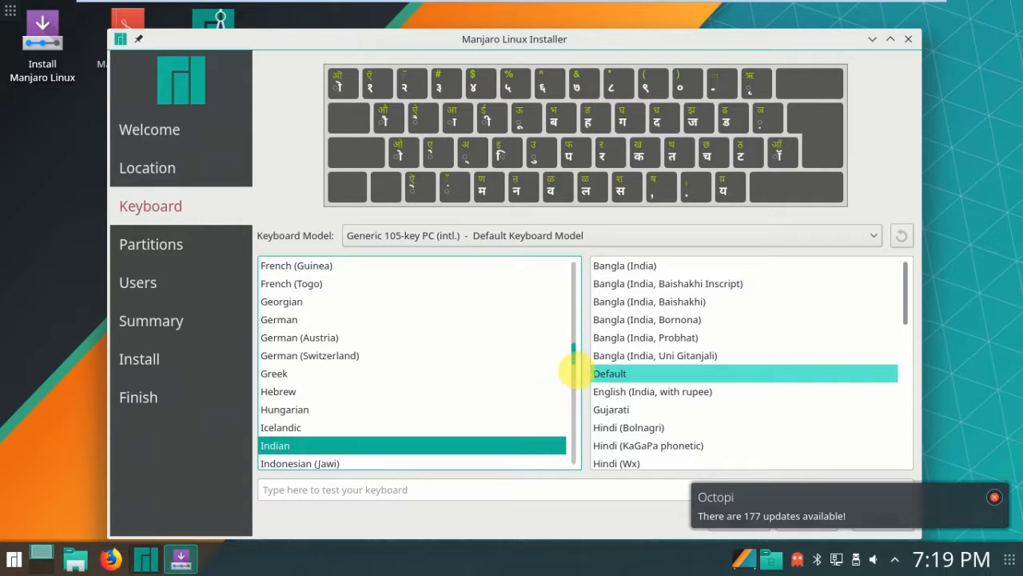
left_click_drag(575, 365, 577, 317)
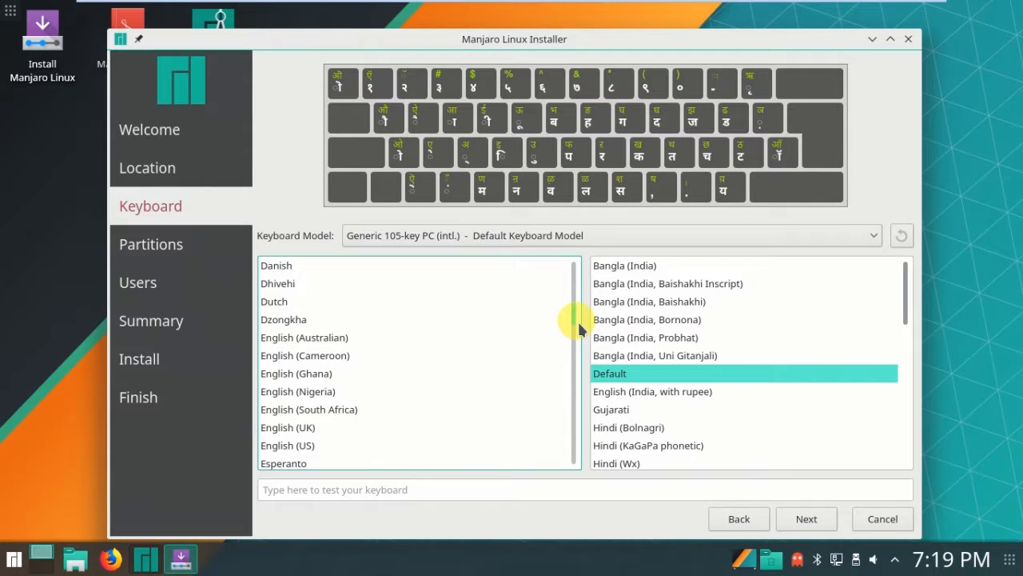
left_click(323, 449)
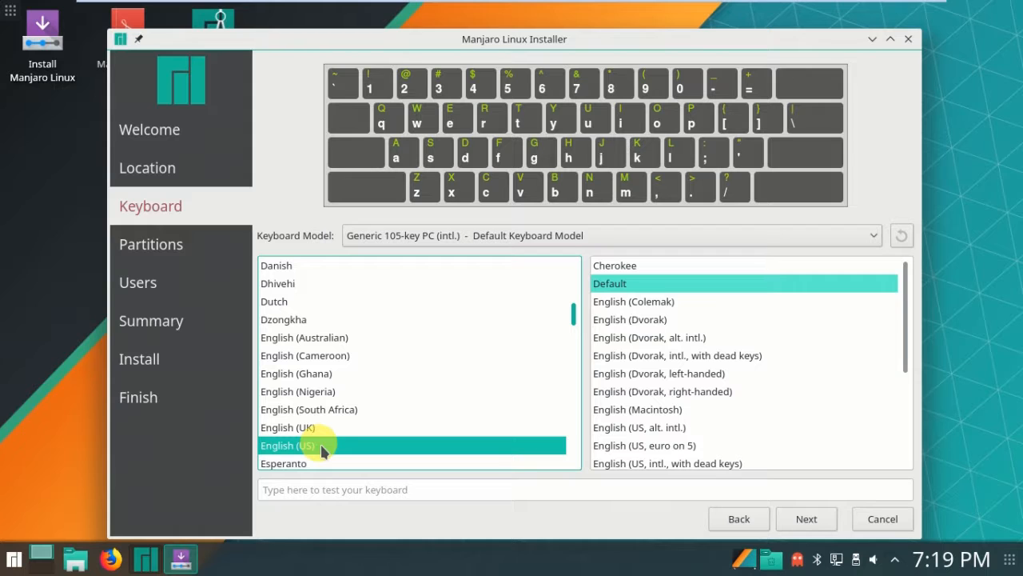
left_click_drag(911, 304, 911, 318)
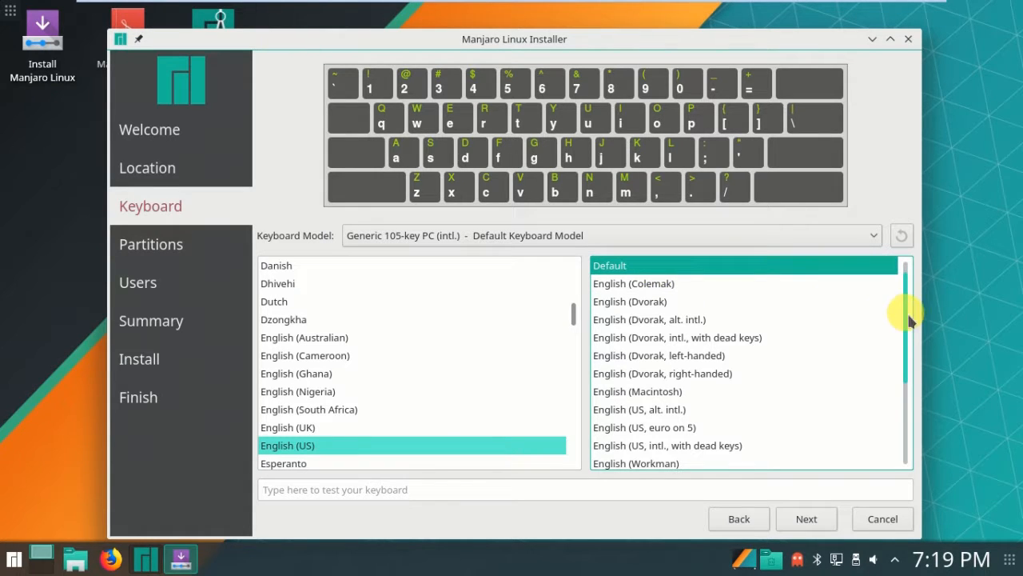
scroll(907, 310, "up", 1)
mouse_move(909, 305)
left_mouse_down()
mouse_move(906, 352)
mouse_move(905, 305)
left_mouse_up()
left_click(805, 519)
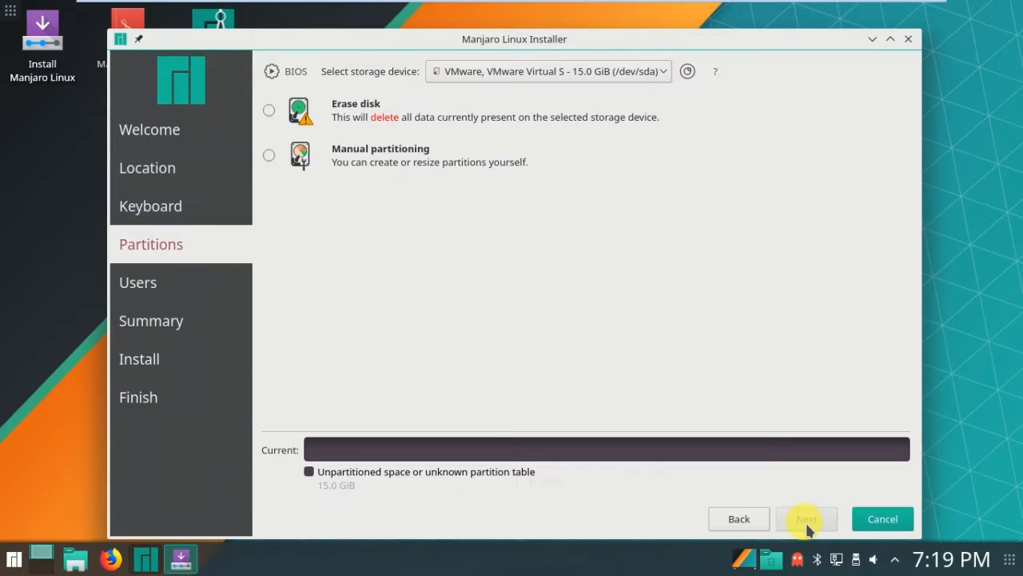
Select Erase disk to get a 10.8 GiB ext4 Manjaro partition plus 4.2 GiB swap.
left_click(273, 116)
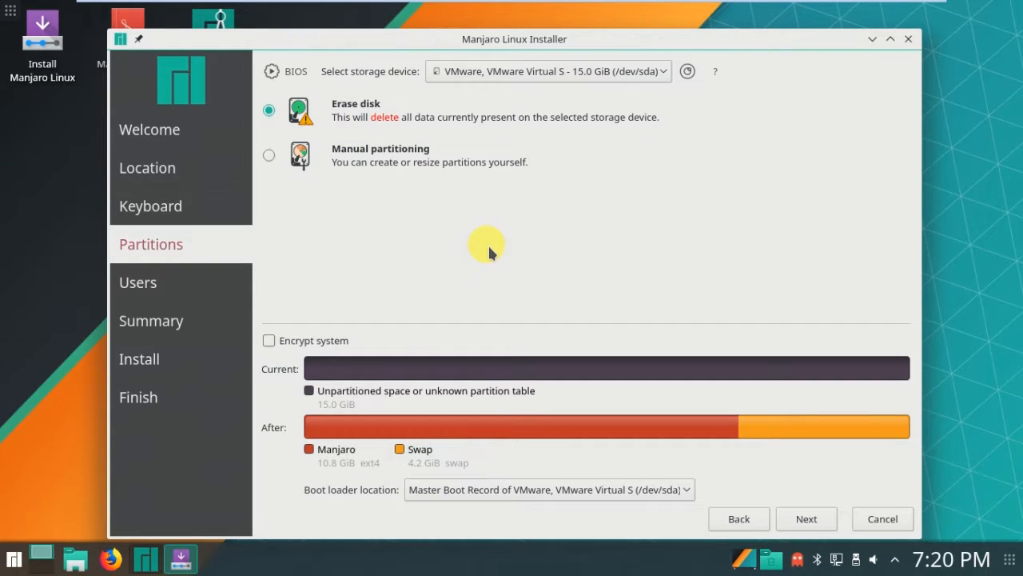
On the Users page, enter the user's name so login and computer names auto-fill.
left_click(806, 518)
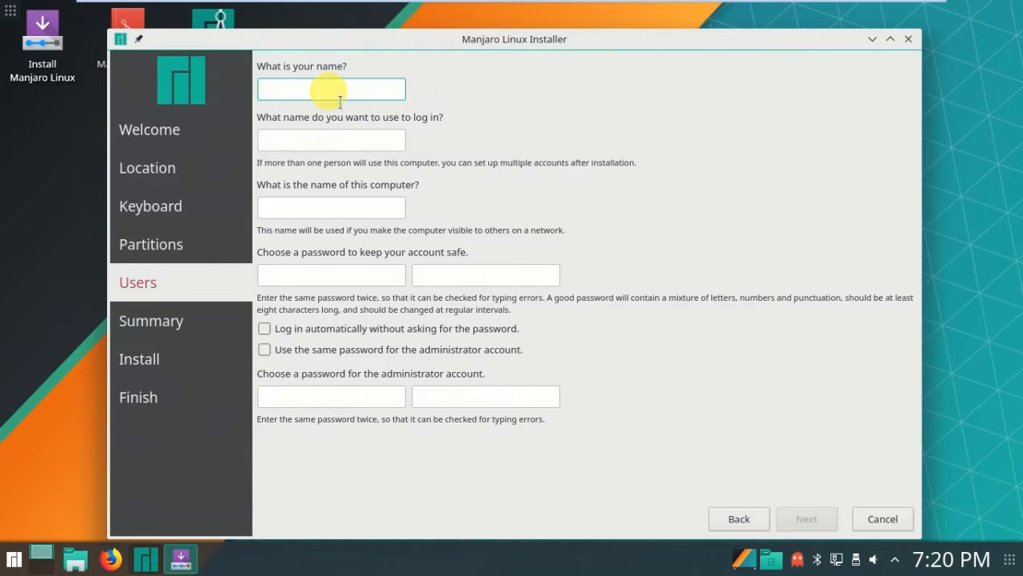
type("karna")
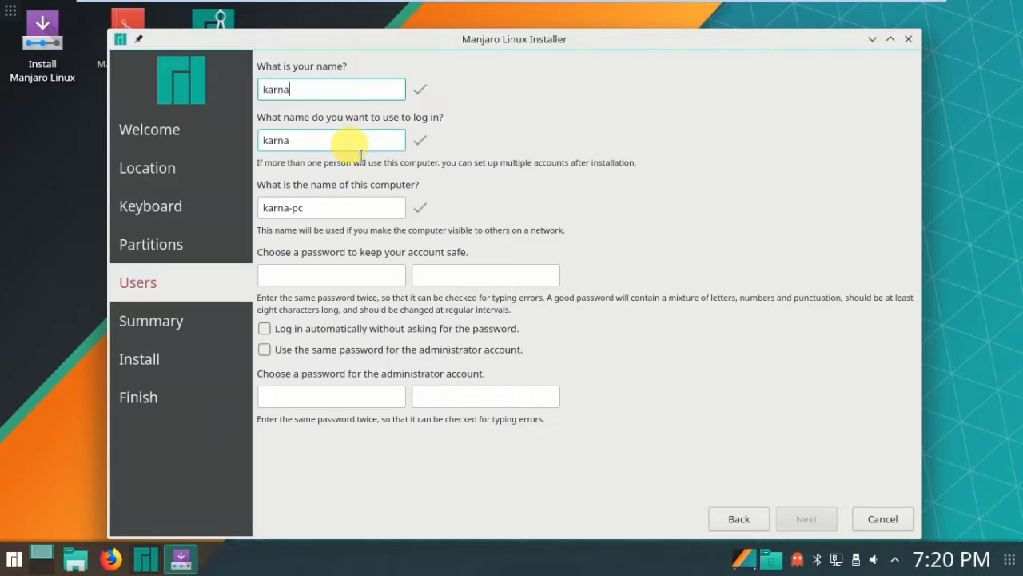
left_click(334, 280)
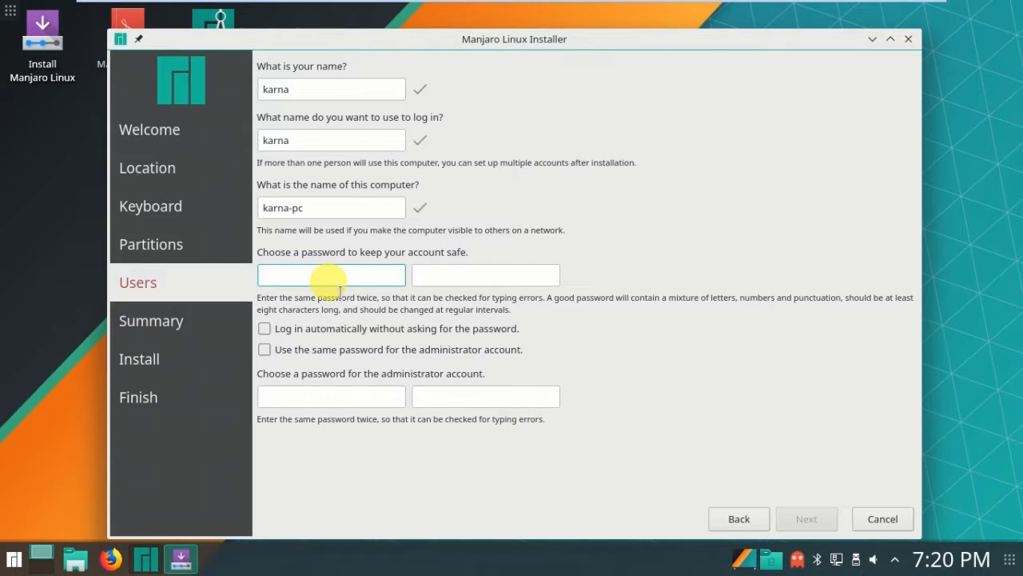
Enter the account password and retype it to confirm, fixing typos along the way.
type("ka")
key("BackSpace")
key("BackSpace")
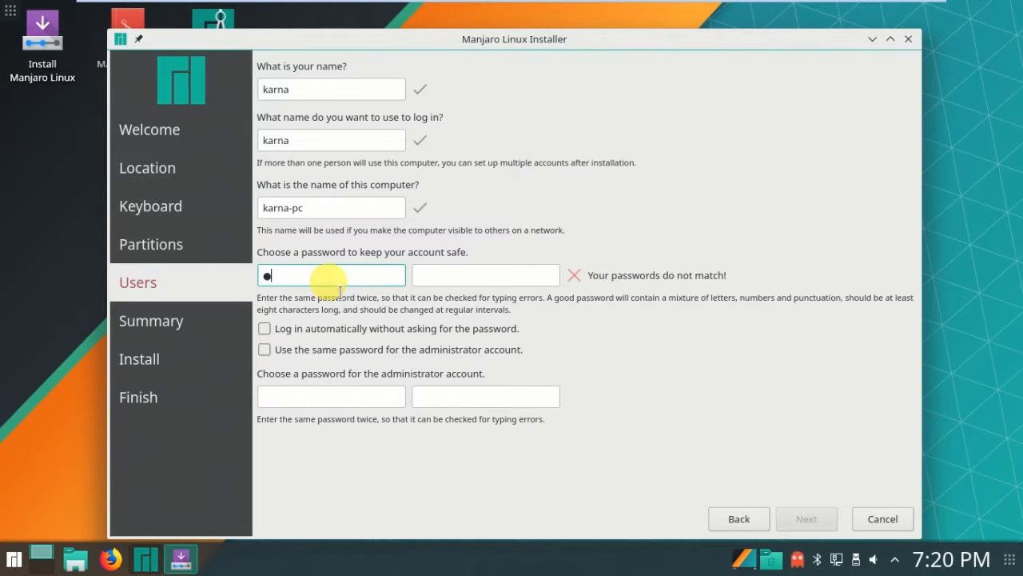
left_click(451, 274)
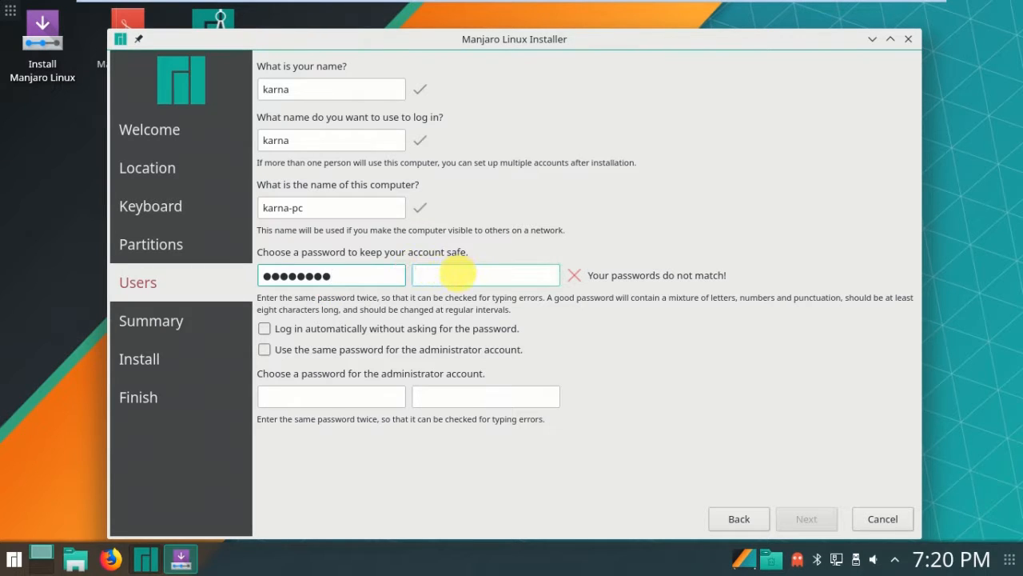
type("ka")
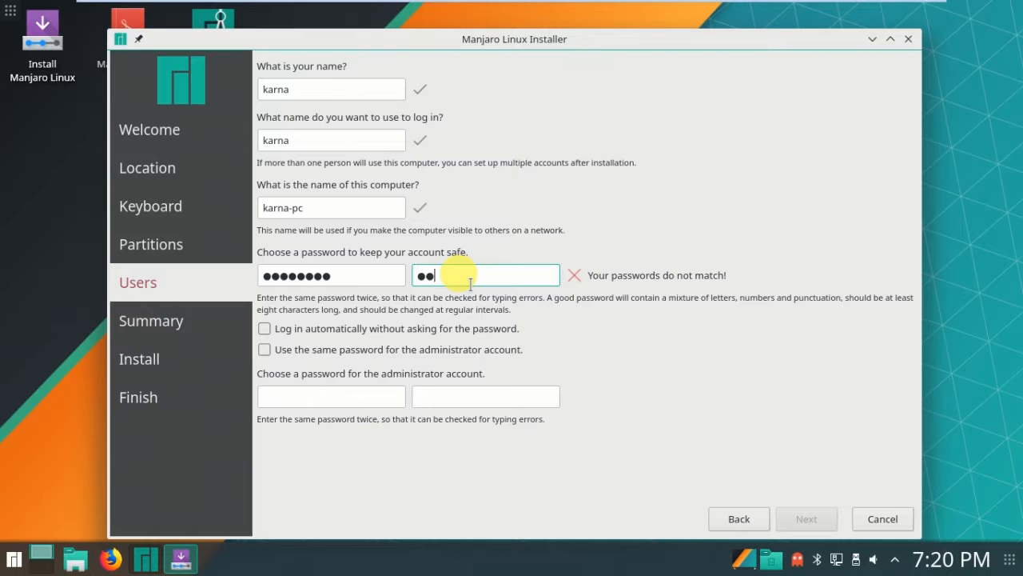
key("BackSpace")
key("BackSpace")
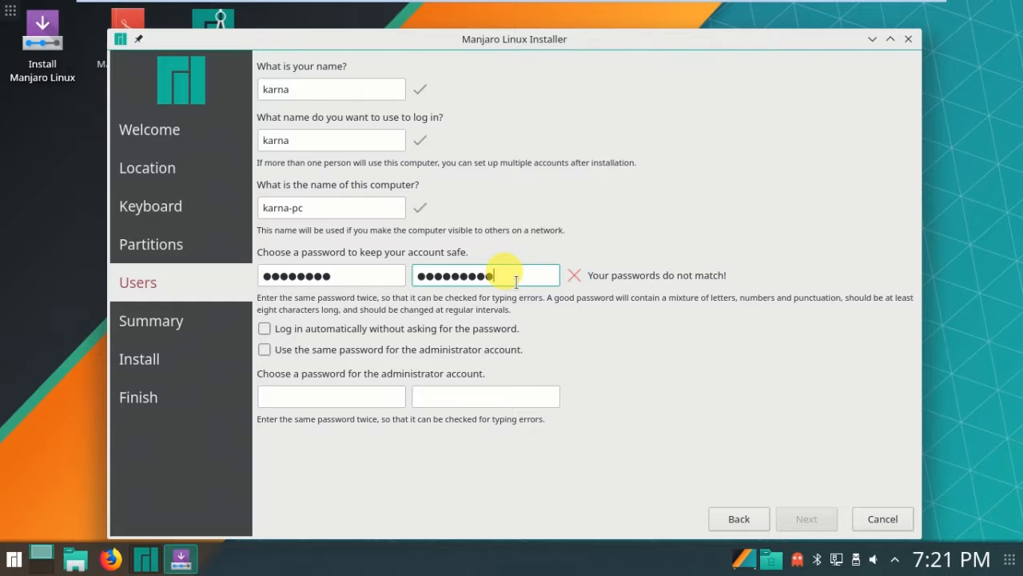
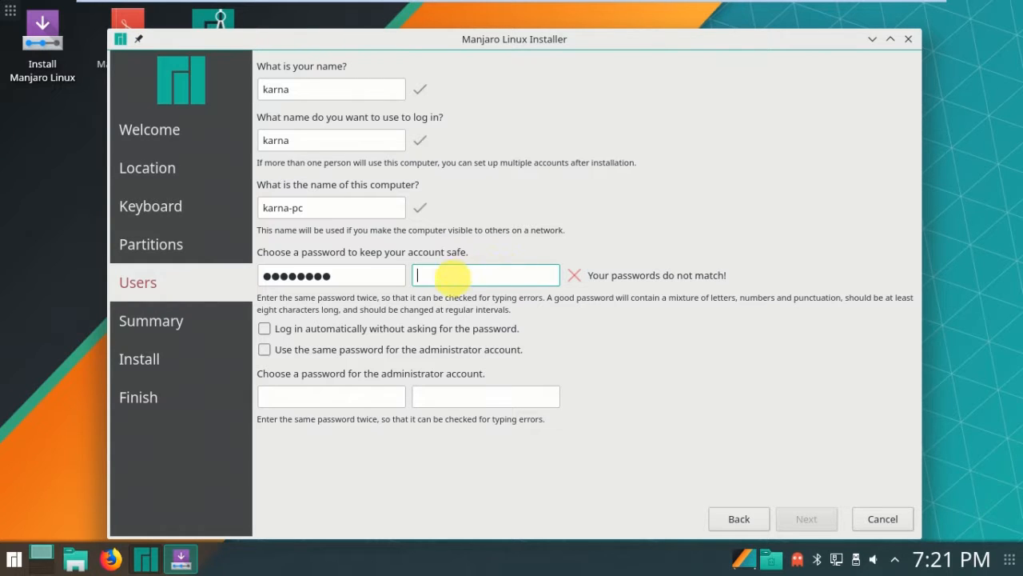
left_click(366, 276)
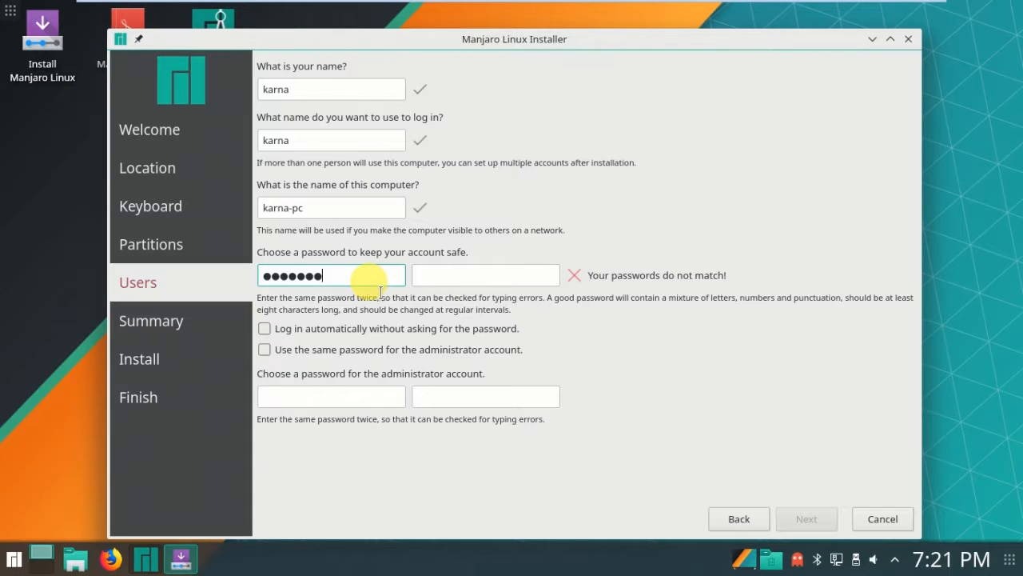
key("BackSpace")
key("BackSpace")
key("BackSpace")
key("BackSpace")
key("BackSpace")
key("BackSpace")
key("BackSpace")
key("BackSpace")
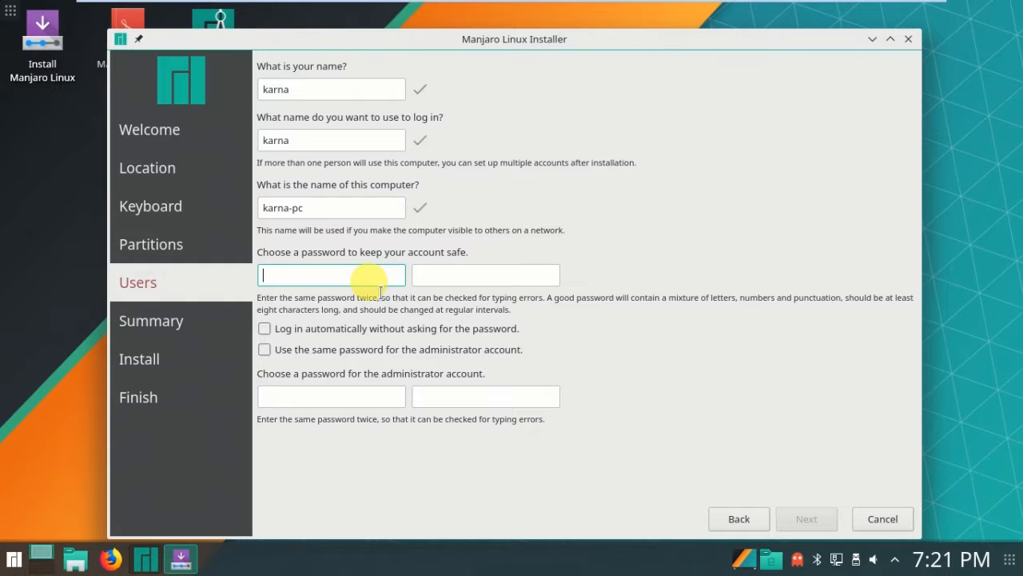
type("**********")
key("Tab")
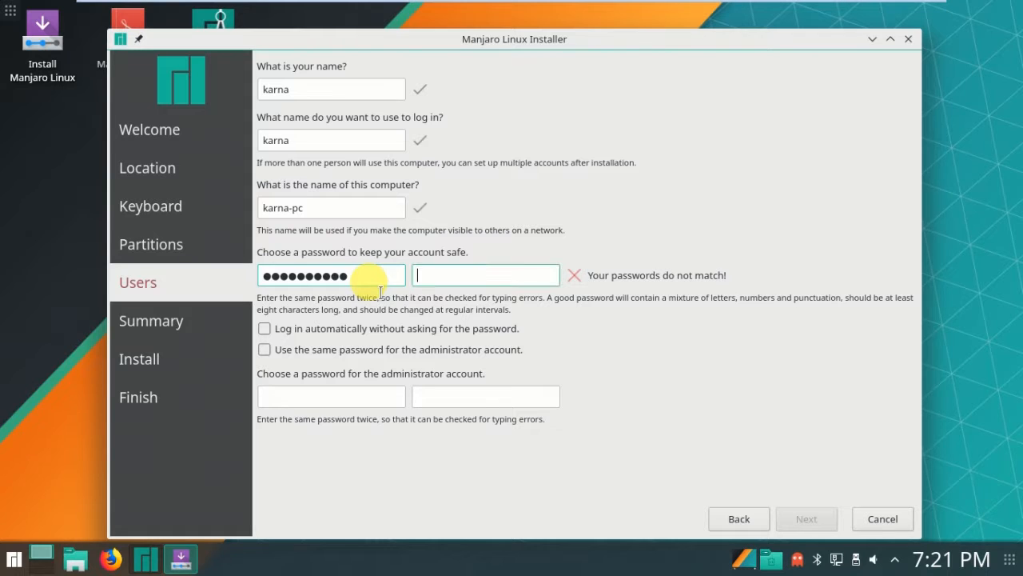
type("***********")
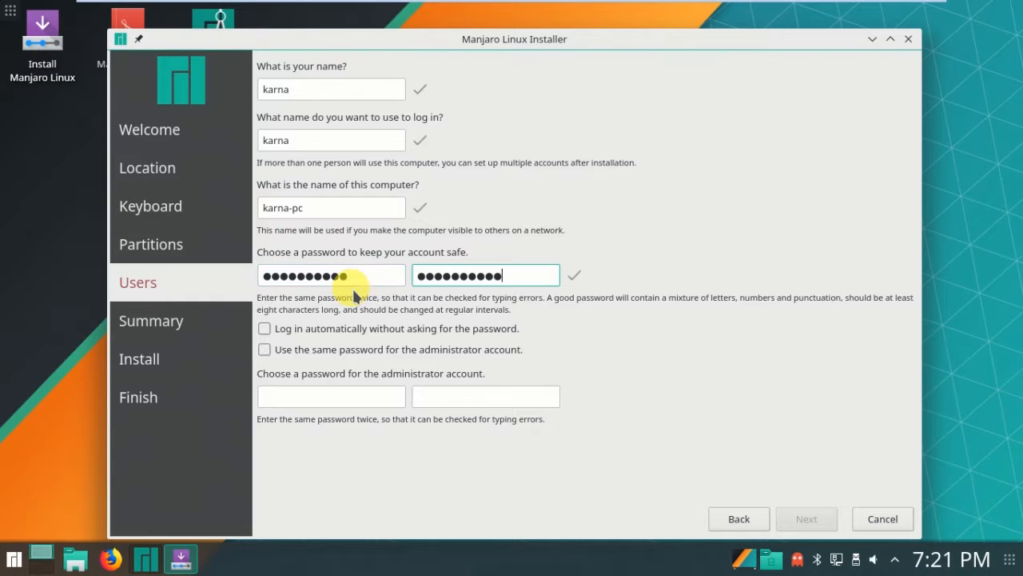
Enter the administrator password and begin retyping it in the confirmation box.
left_click(366, 396)
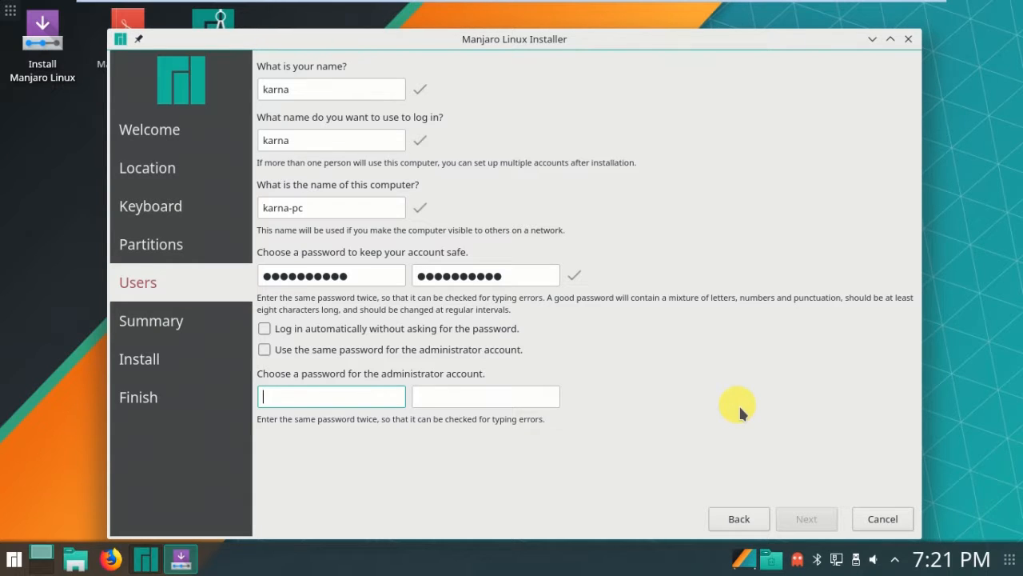
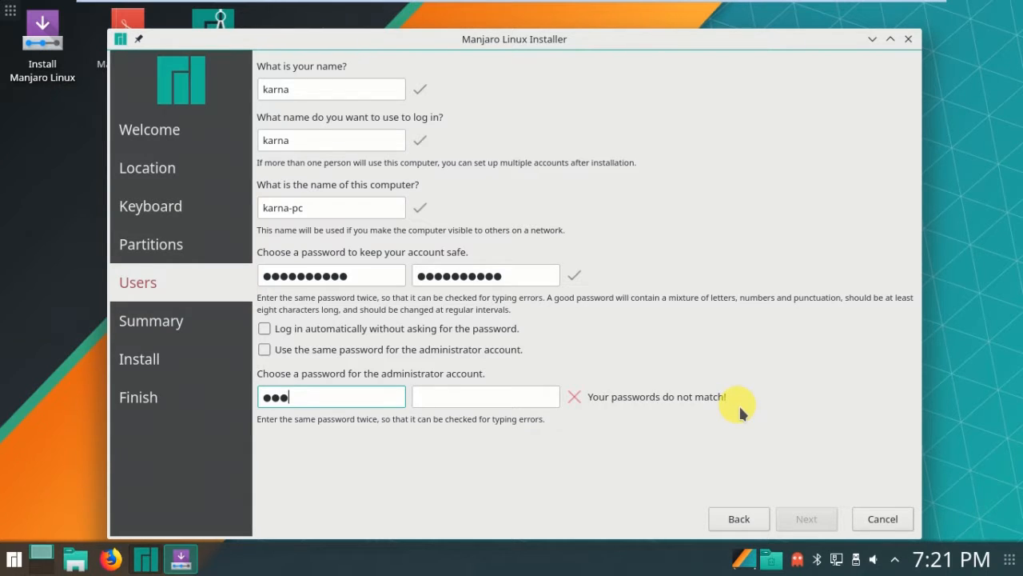
key("Tab")
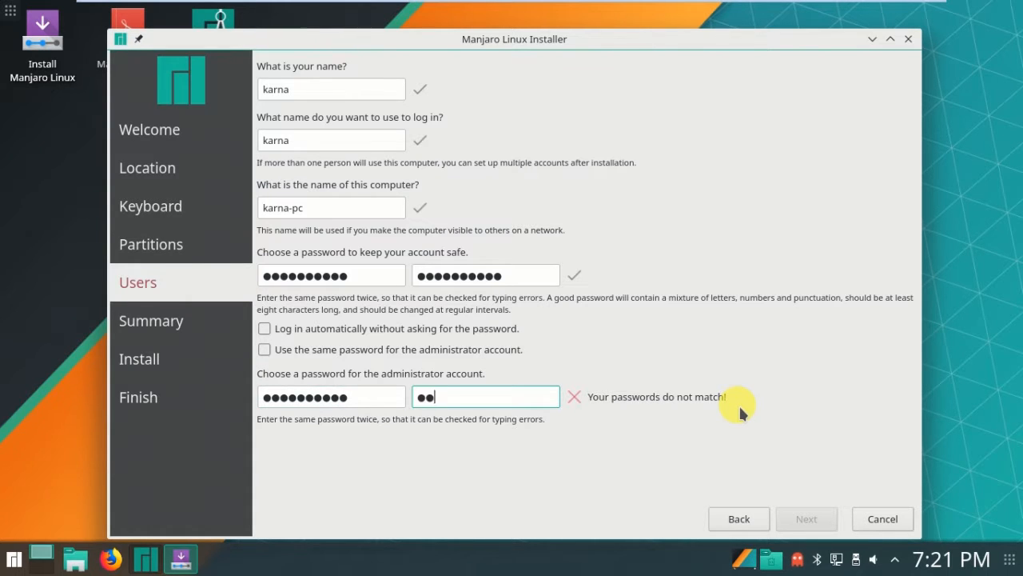
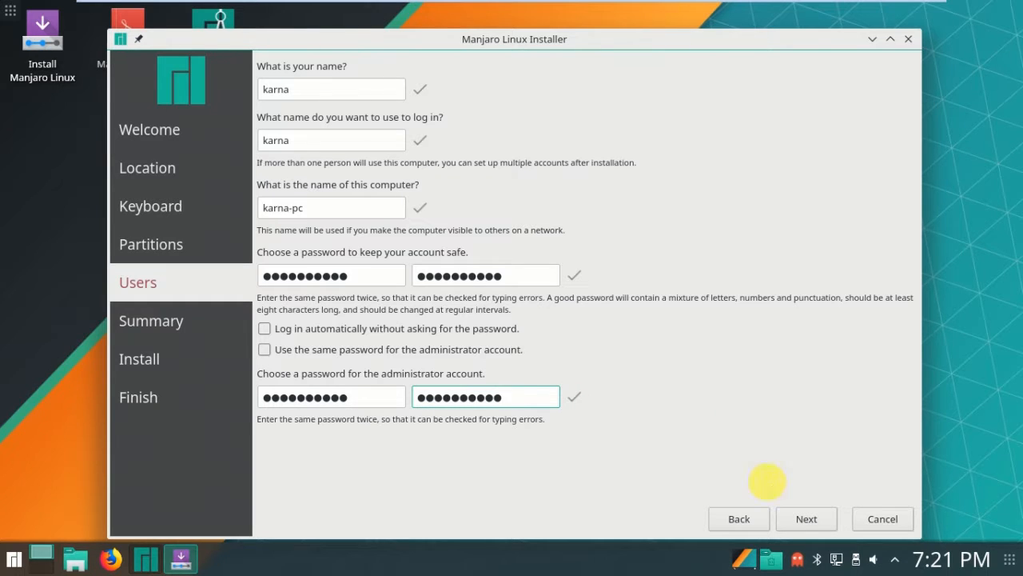
Pass the Summary page and confirm erasing /dev/sda to begin installing Manjaro 17.1.
left_click(803, 520)
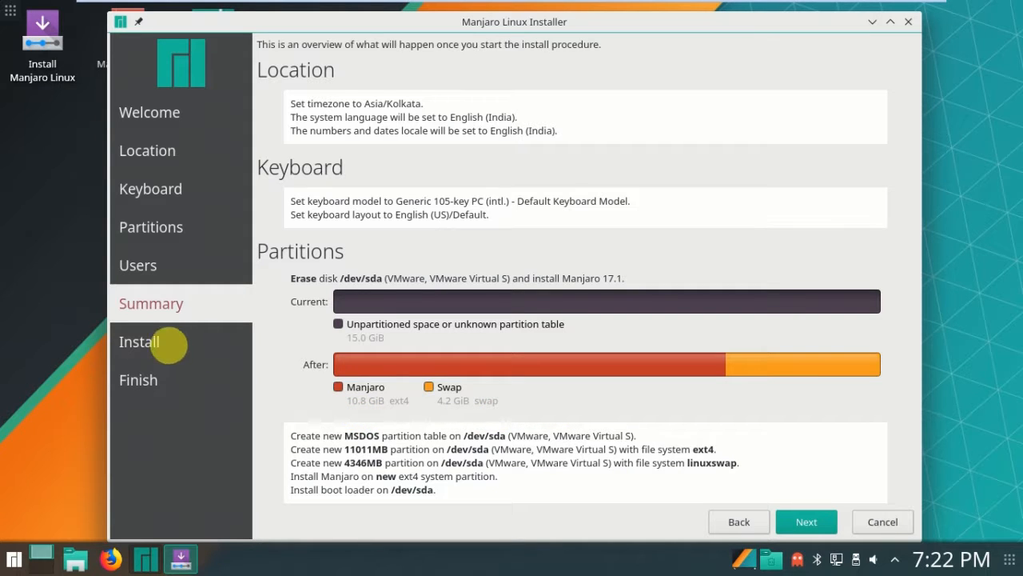
left_click(804, 522)
left_click(601, 300)
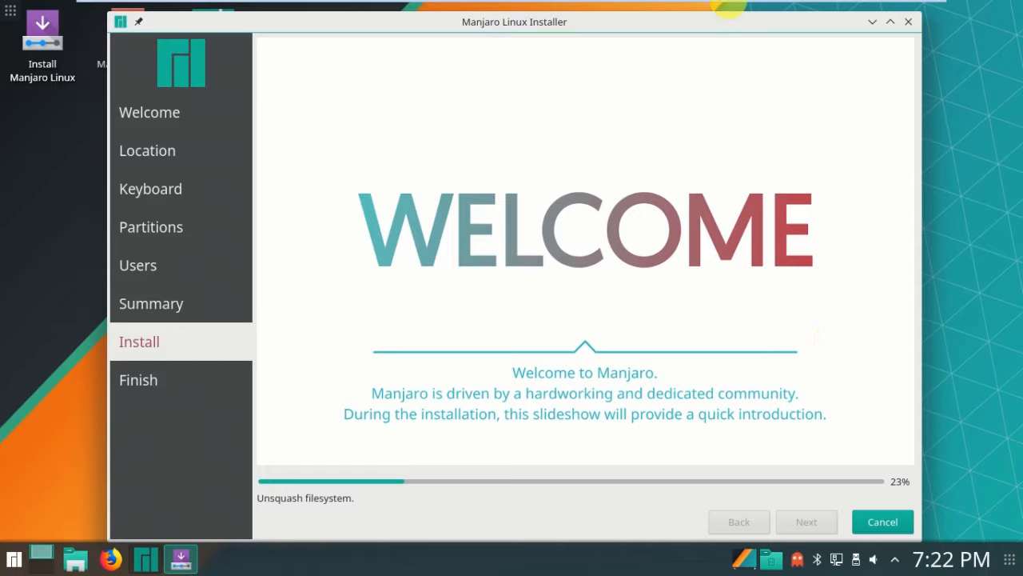
Minimize the full-screen virtual machine from VMware's toolbar while installation continues.
mouse_move(710, 4)
left_click(886, 11)
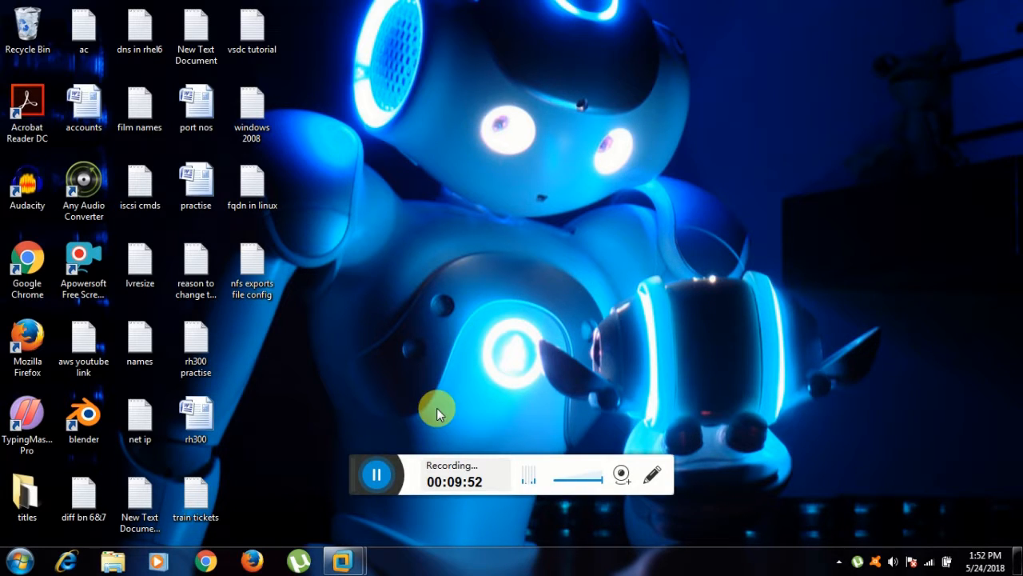
Restore the manjaro-64bit virtual machine from its taskbar preview.
left_click(377, 475)
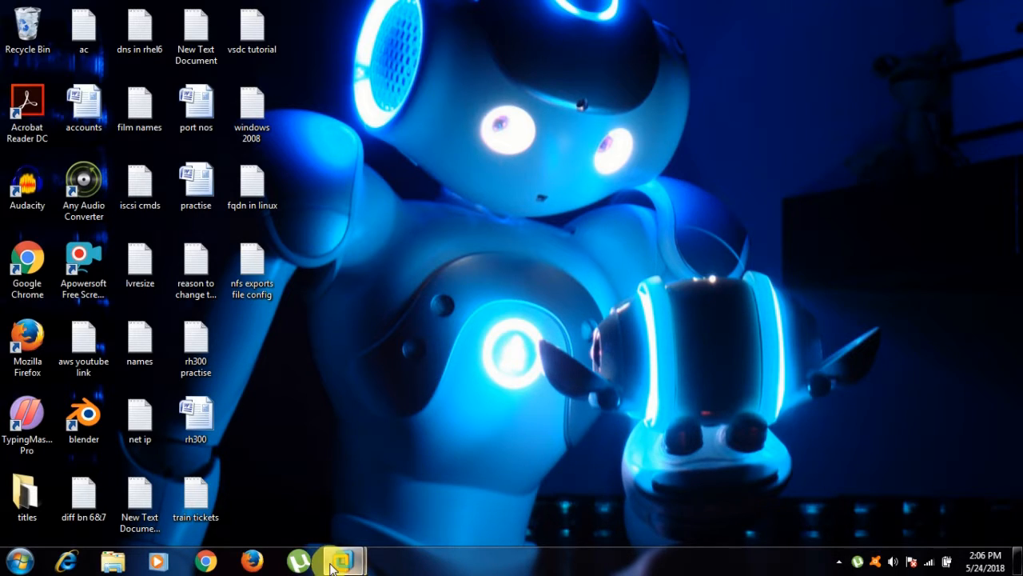
mouse_move(348, 548)
left_click(413, 464)
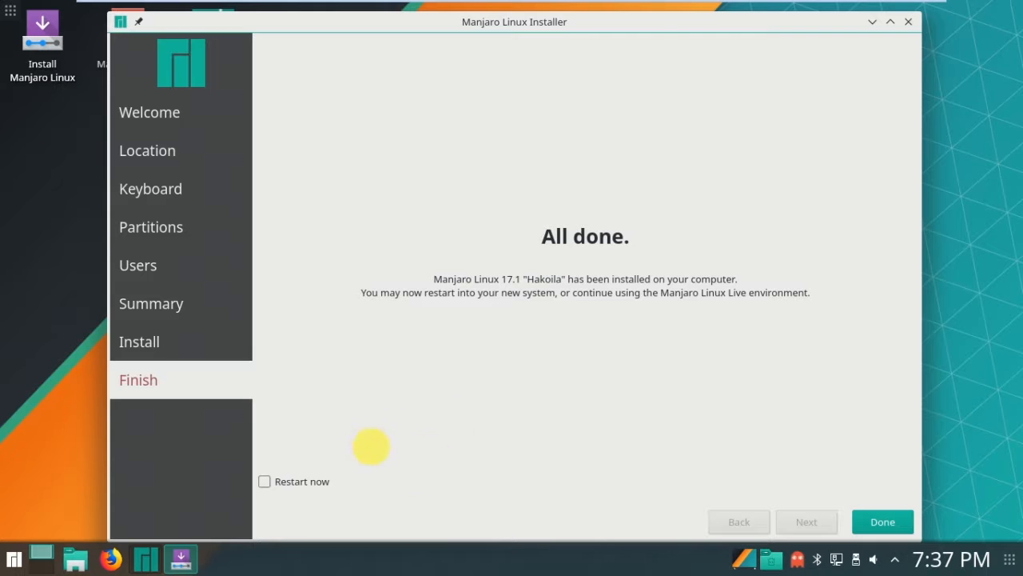
Click Done on the installer's All done page.
left_click(886, 524)
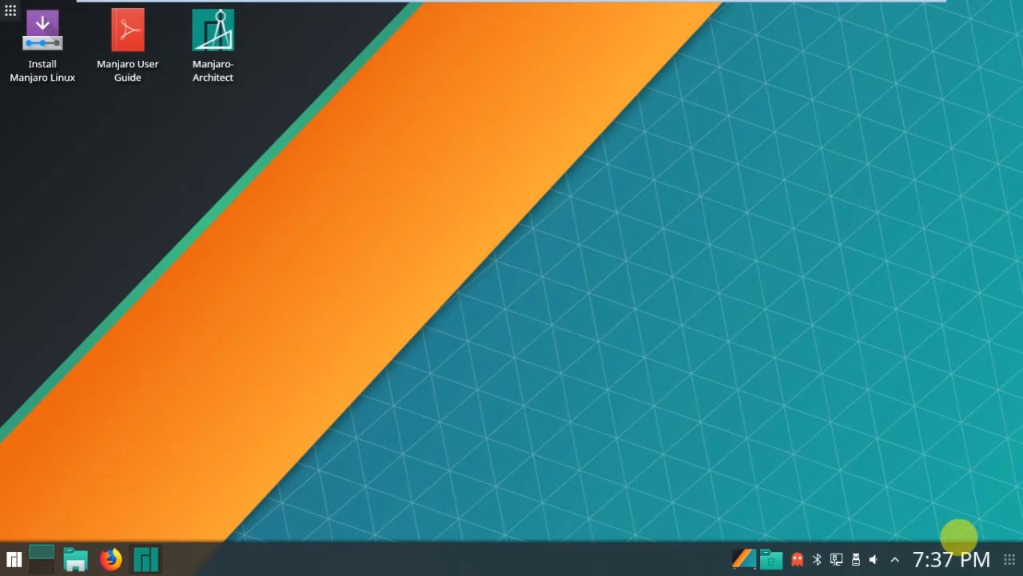
Choose Reboot from the application launcher's Leave page.
left_click(1015, 564)
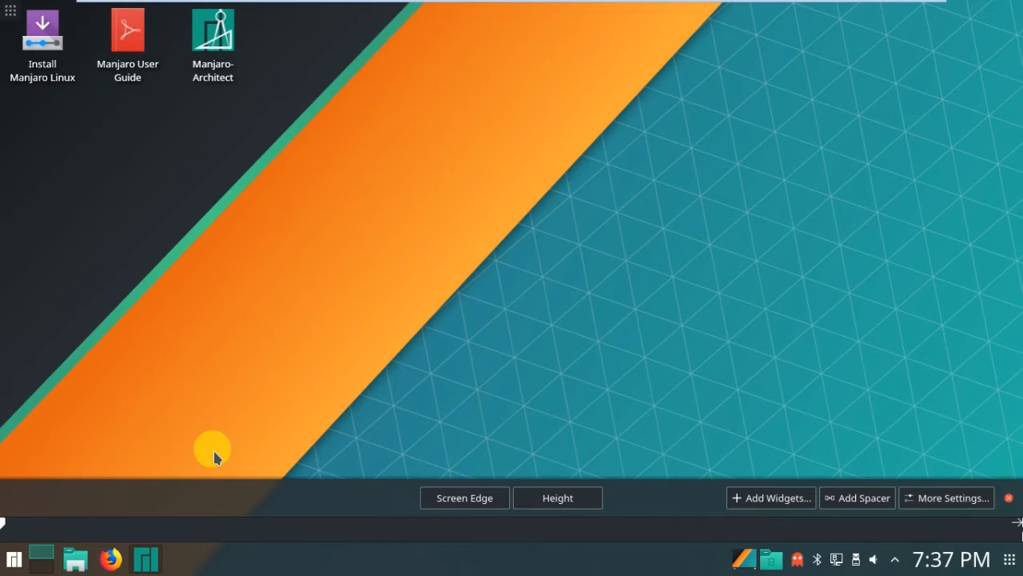
left_click(406, 360)
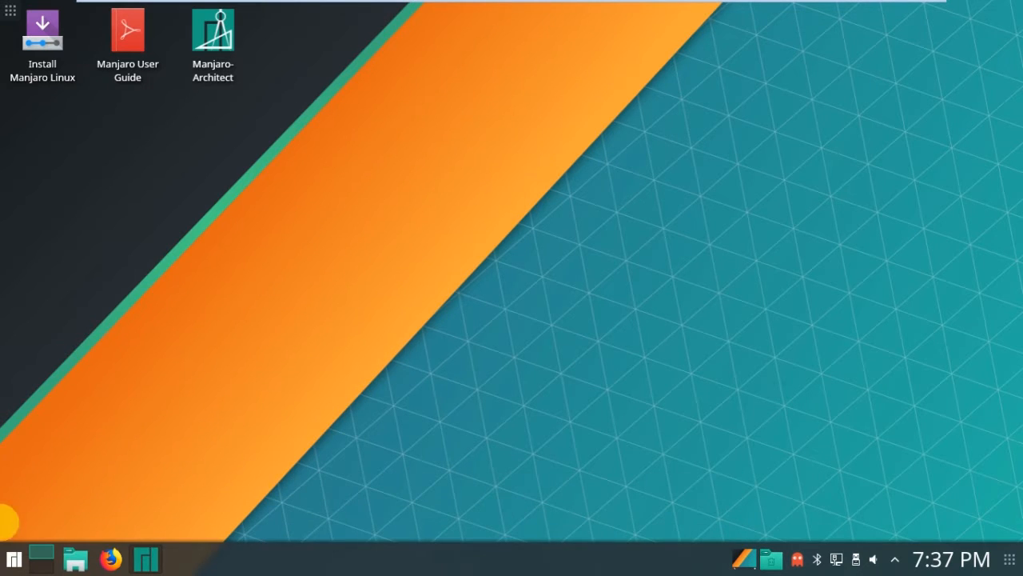
left_click(14, 558)
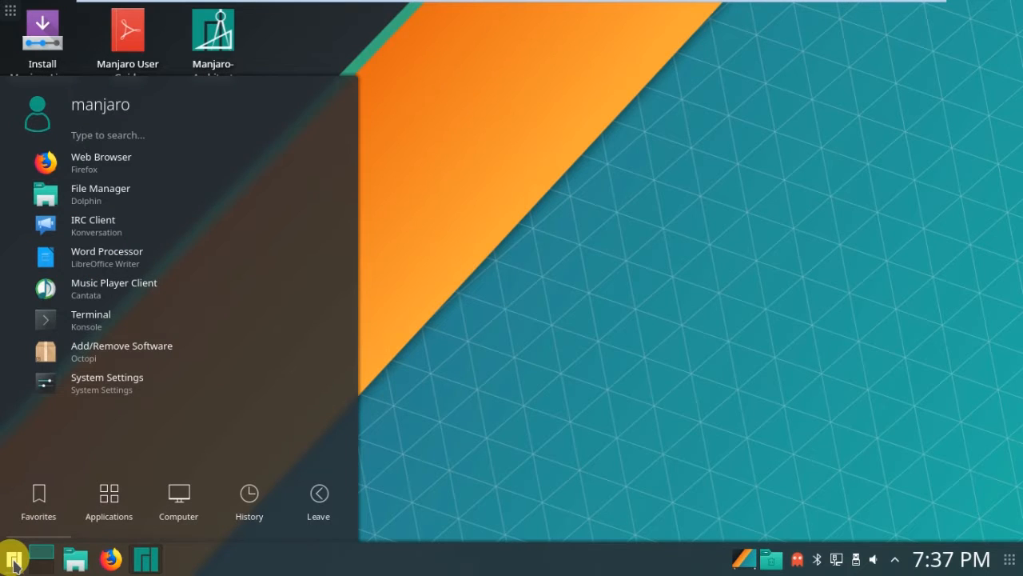
left_click(319, 502)
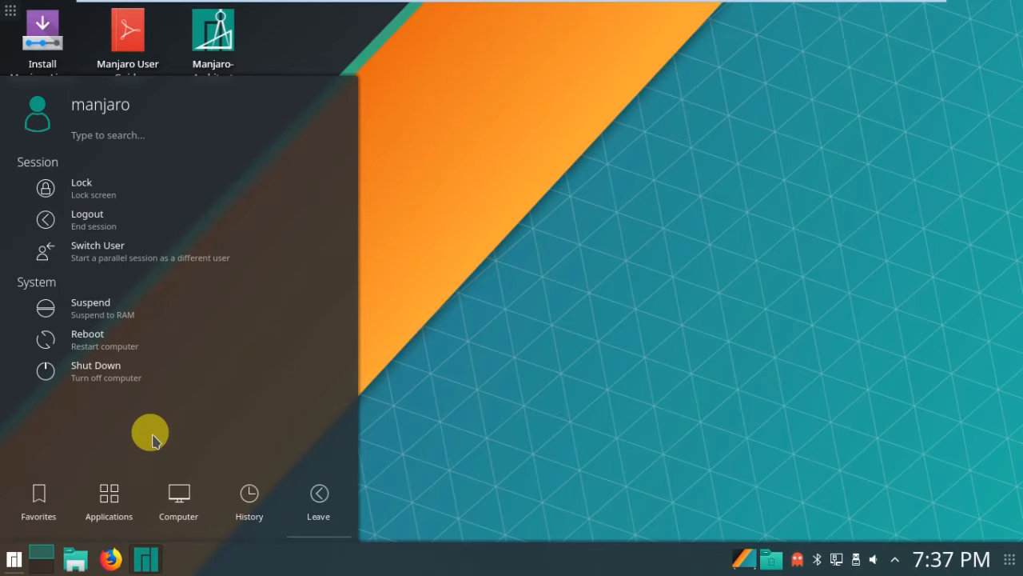
left_click(93, 340)
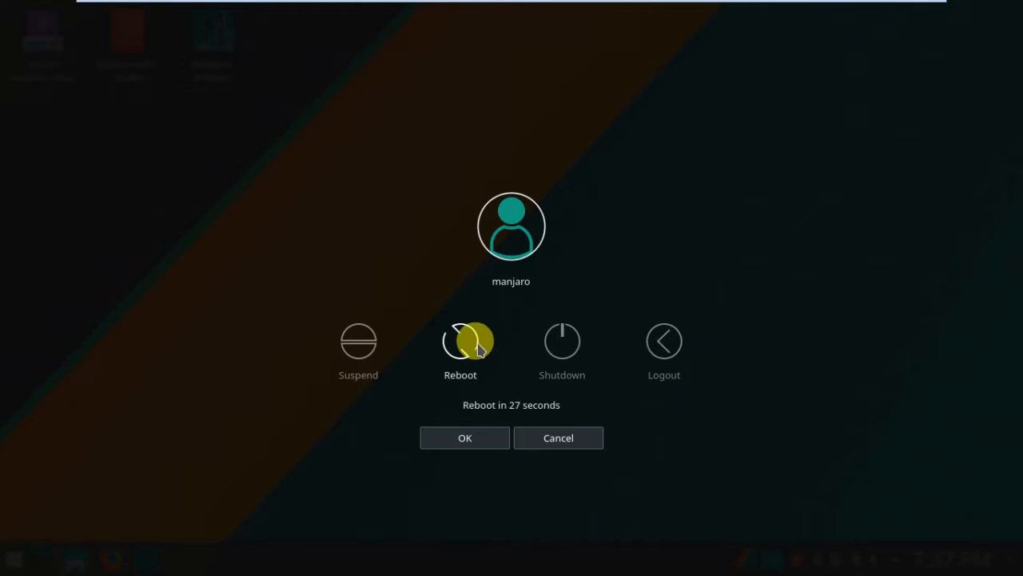
Confirm the reboot with OK in the countdown dialog.
left_click(466, 444)
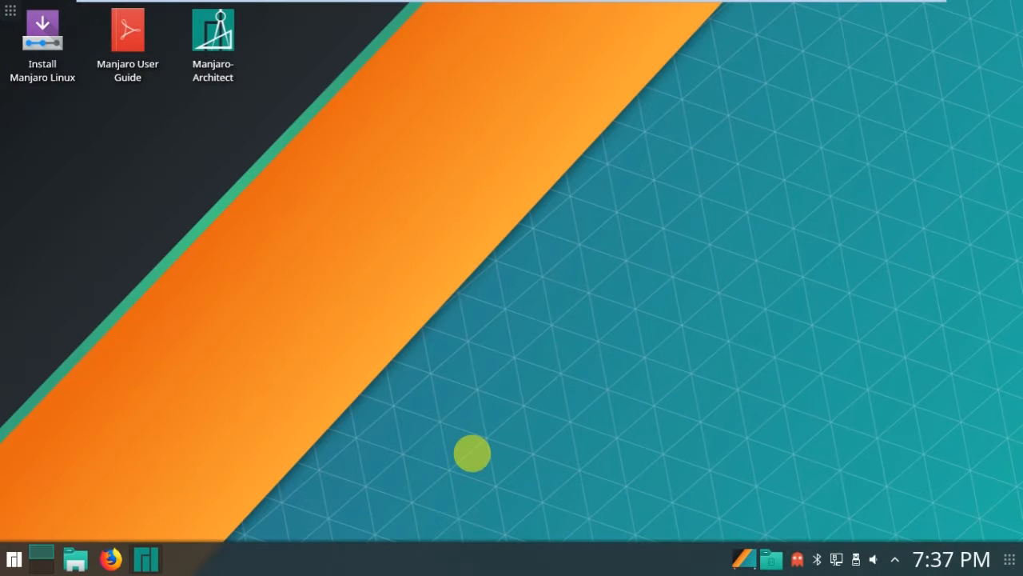